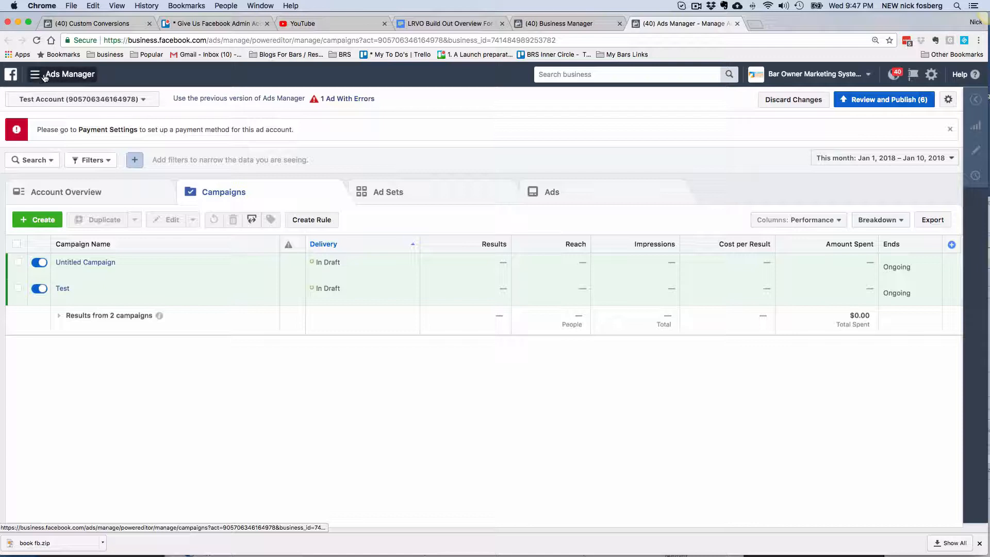
# - Open the Audiences page of the Asset Library from the main navigation menu
pyautogui.click(51, 76)
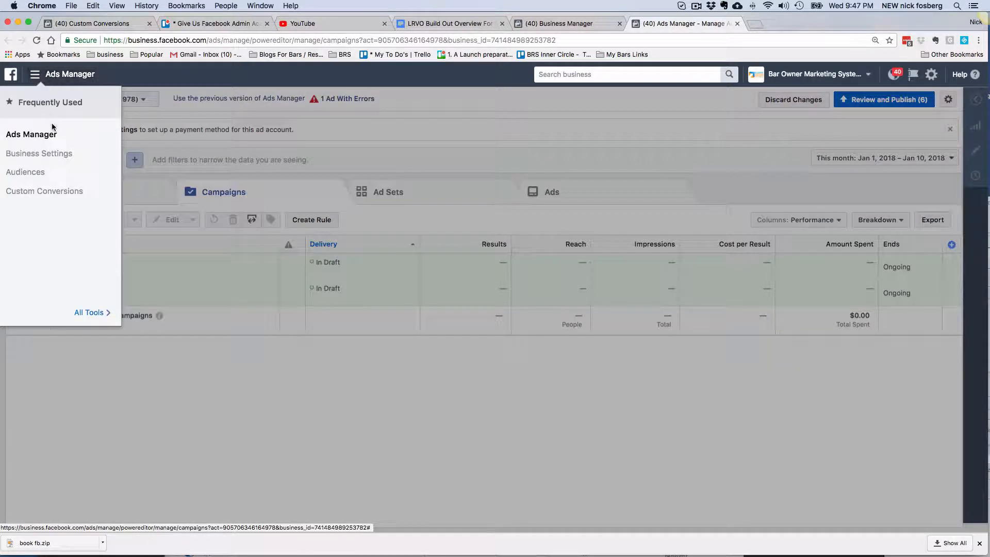
pyautogui.click(29, 174)
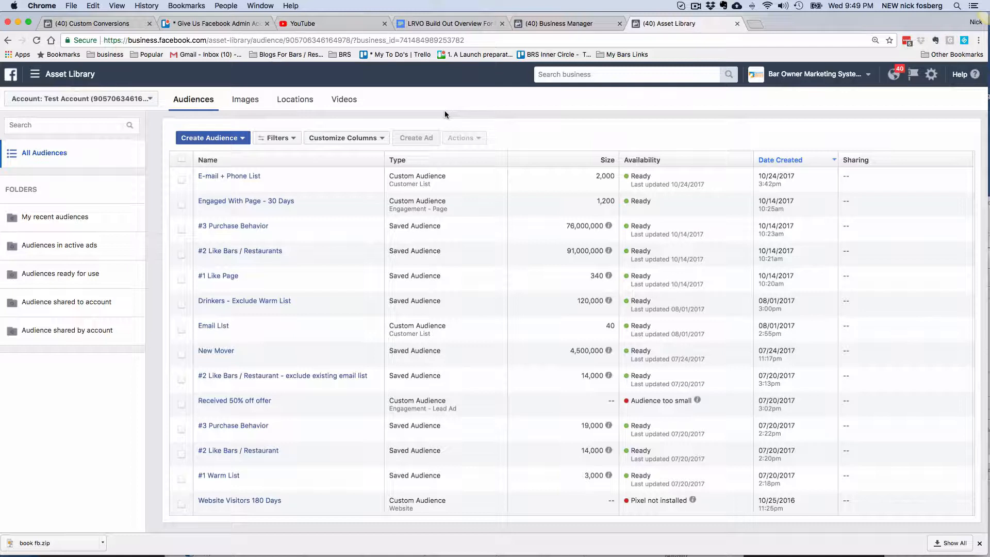
# - Start a new saved audience named 'Broad List'
pyautogui.click(241, 139)
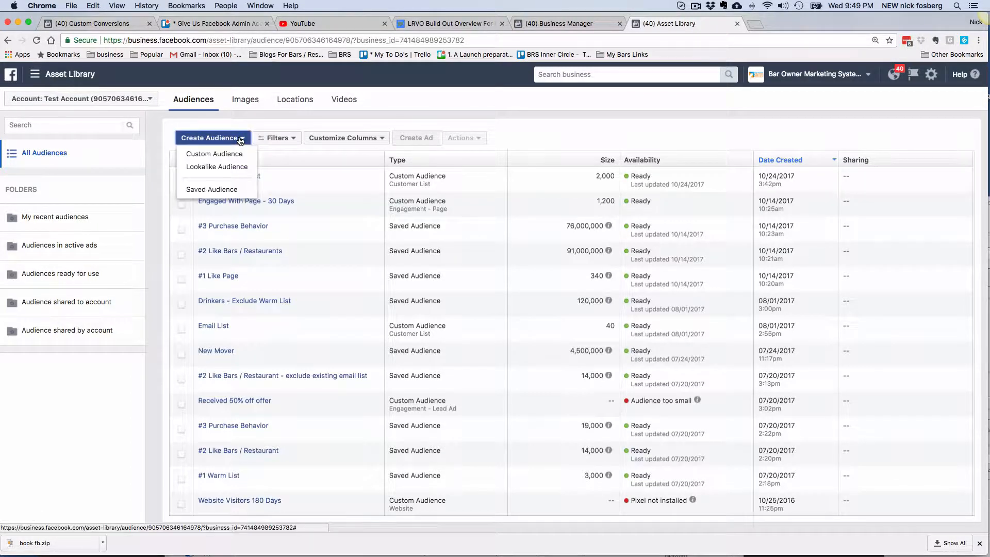
pyautogui.click(226, 189)
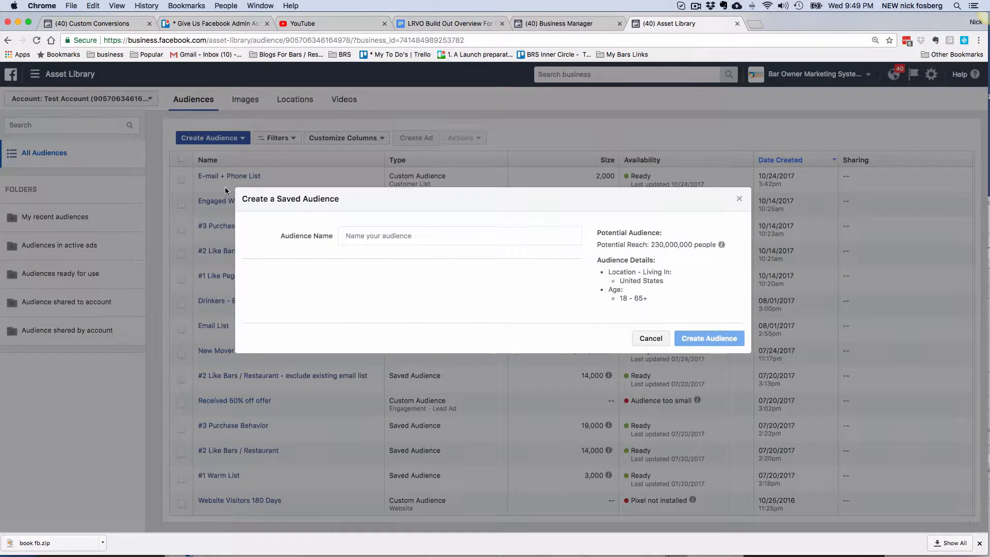
pyautogui.write('B')
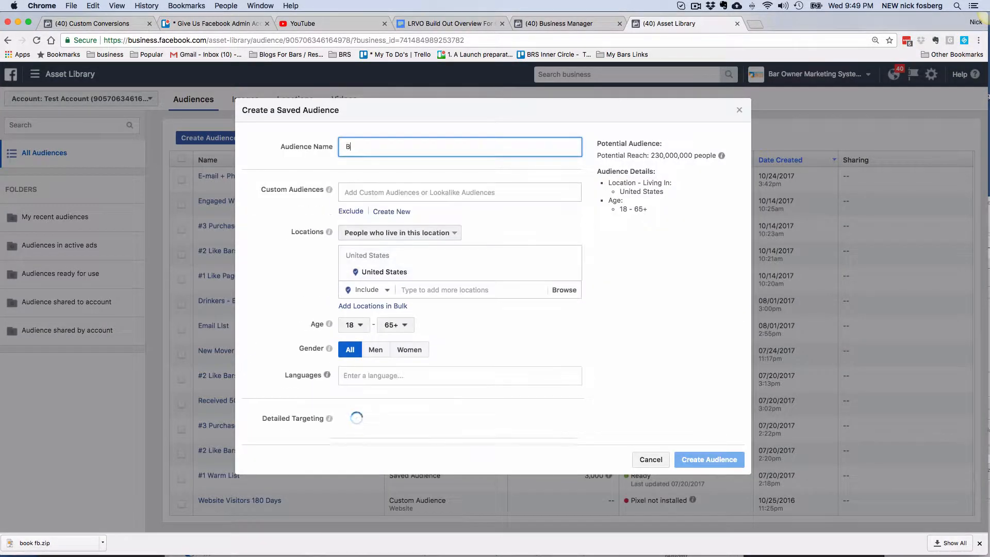
pyautogui.write('road List')
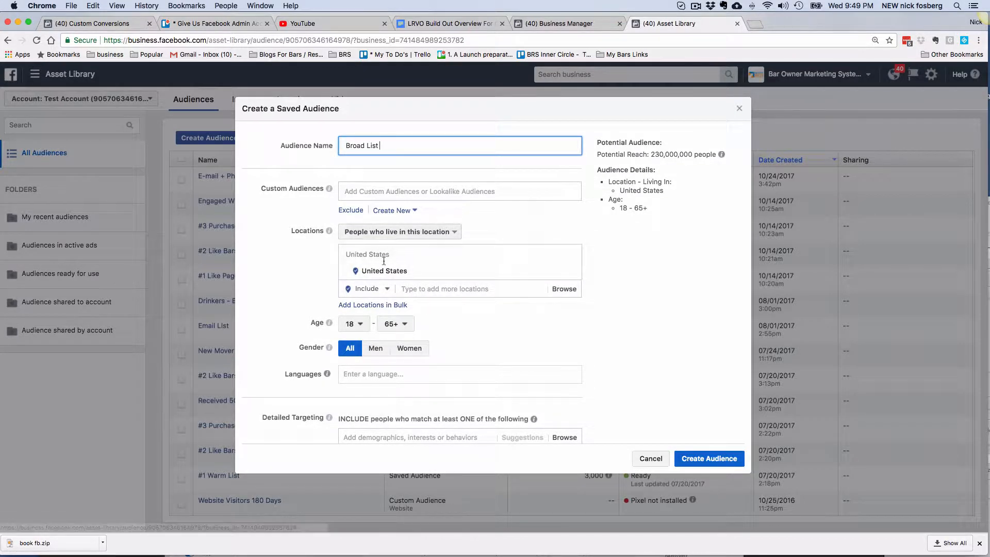
# - Target a Loves Park, Illinois street address instead of the United States
pyautogui.click(421, 291)
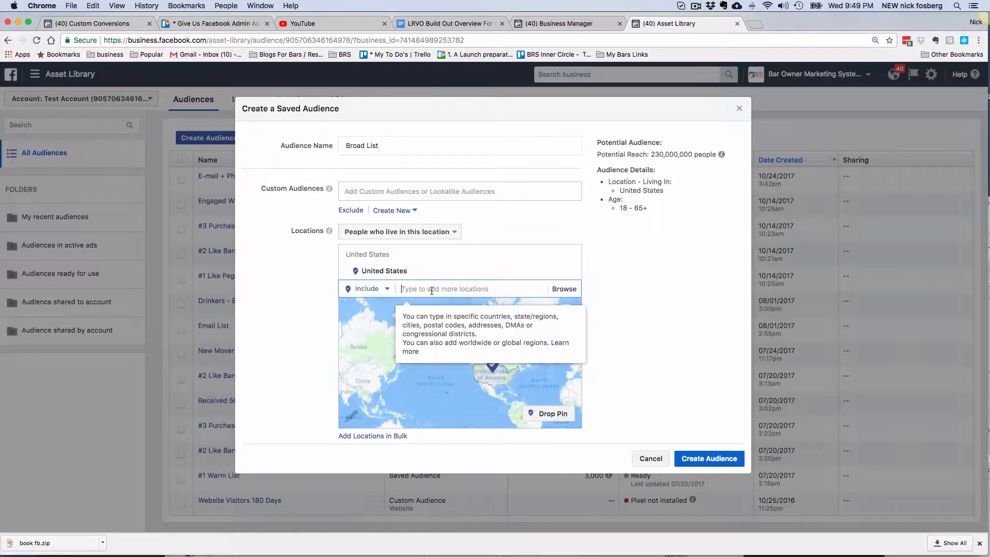
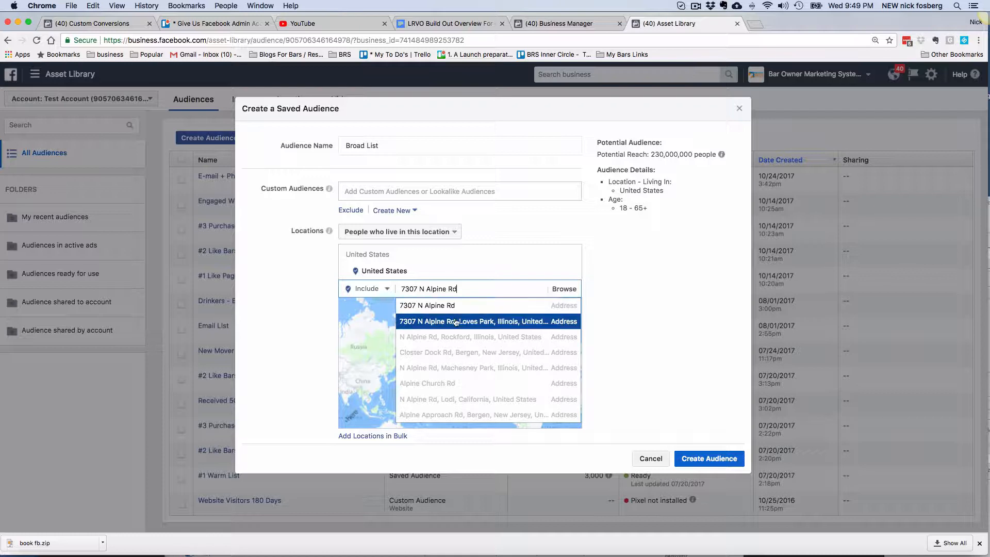
pyautogui.click(448, 306)
pyautogui.click(381, 288)
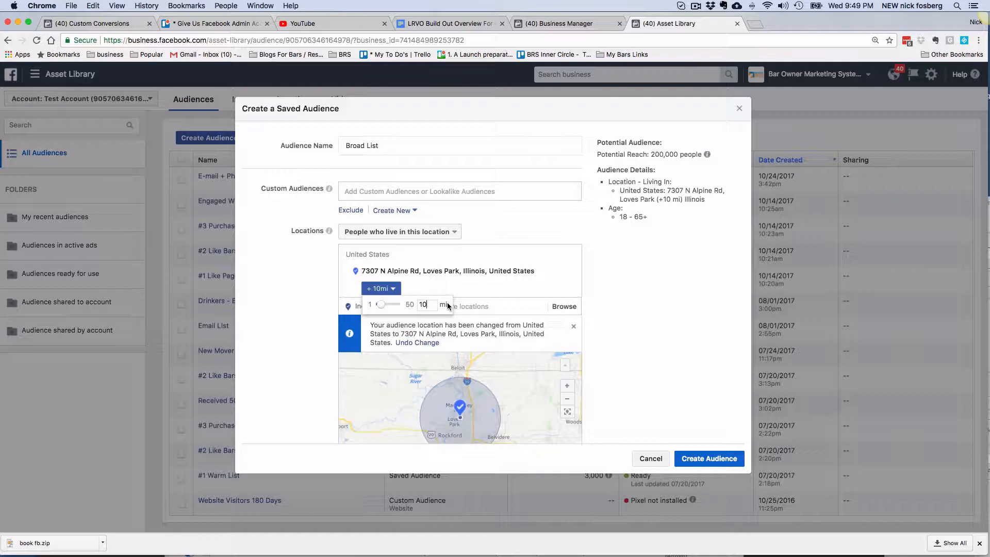
# - Set the location radius to 5 miles
pyautogui.doubleClick(423, 304)
pyautogui.write('5')
pyautogui.press('Return')
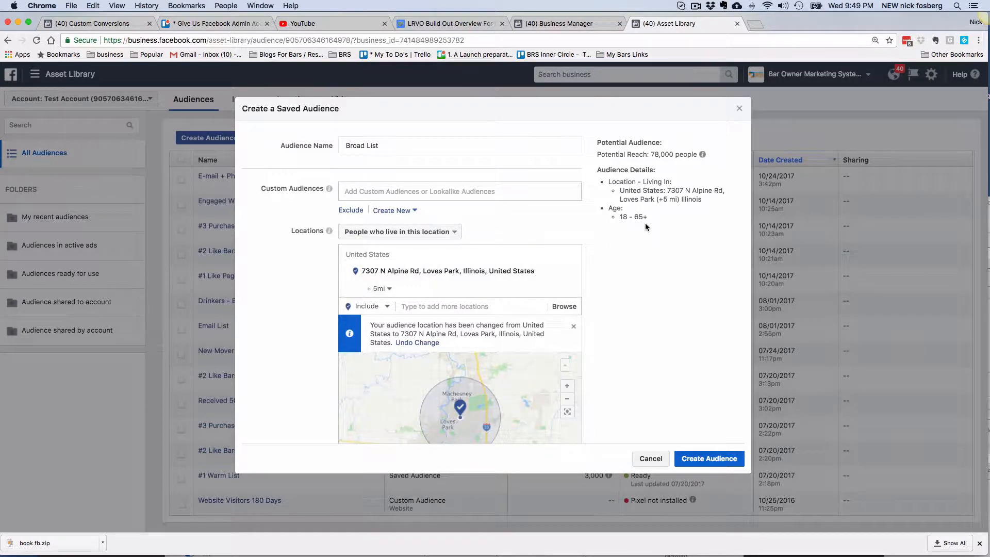
# - Set the audience age range to 21–60
pyautogui.scroll(-5, 611, 317)
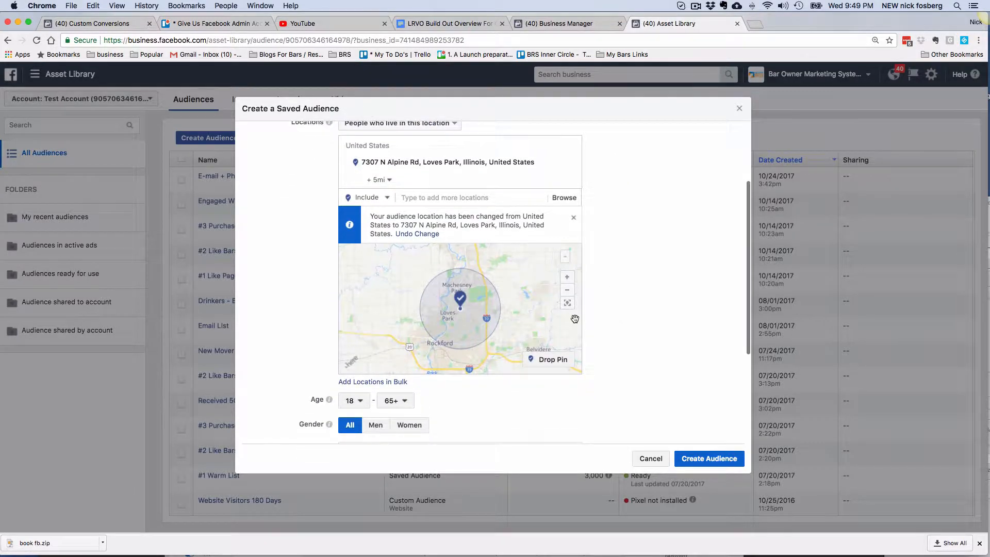
pyautogui.scroll(-4, 646, 318)
pyautogui.click(361, 318)
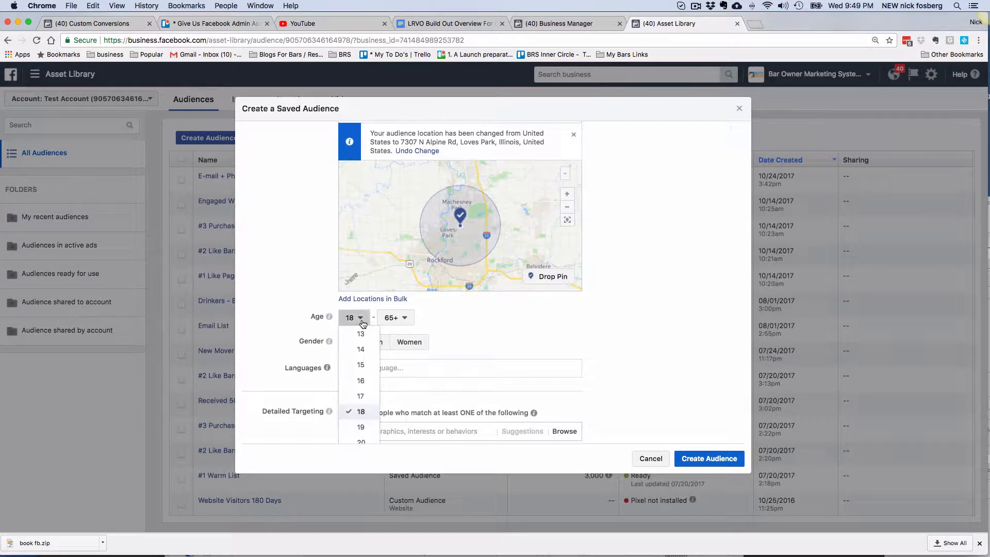
pyautogui.scroll(-2, 444, 324)
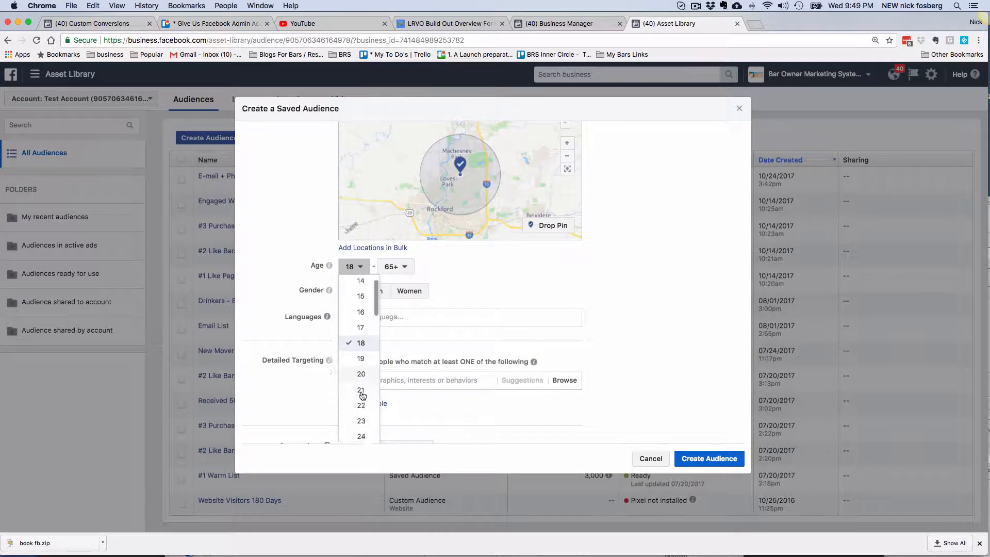
pyautogui.scroll(-2, 362, 396)
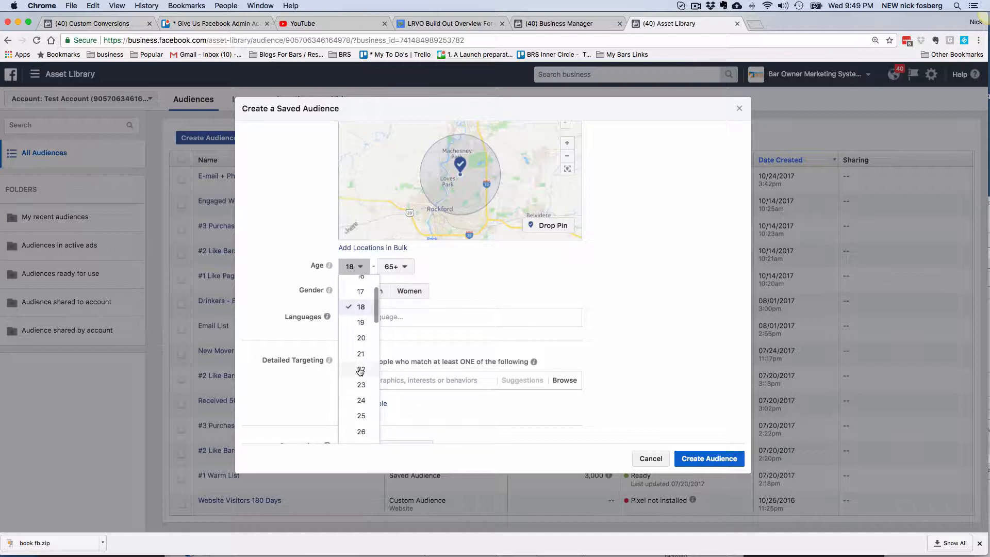
pyautogui.scroll(-3, 363, 365)
pyautogui.scroll(-1, 363, 365)
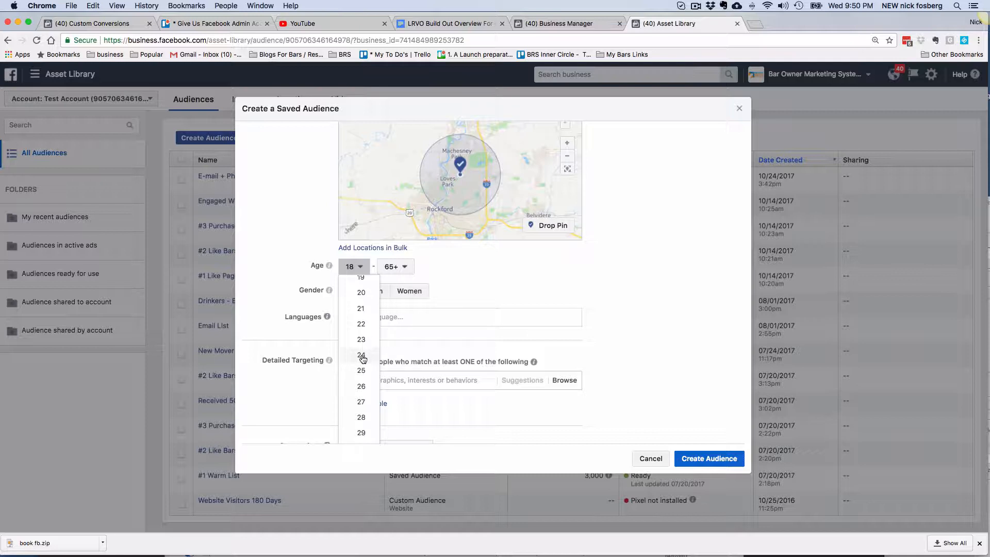
pyautogui.scroll(-1, 363, 360)
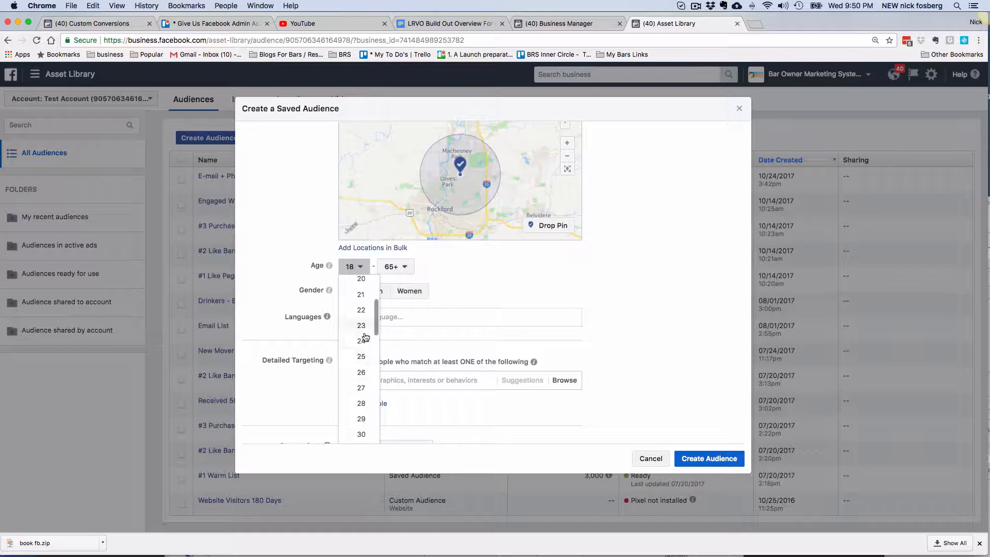
pyautogui.click(362, 295)
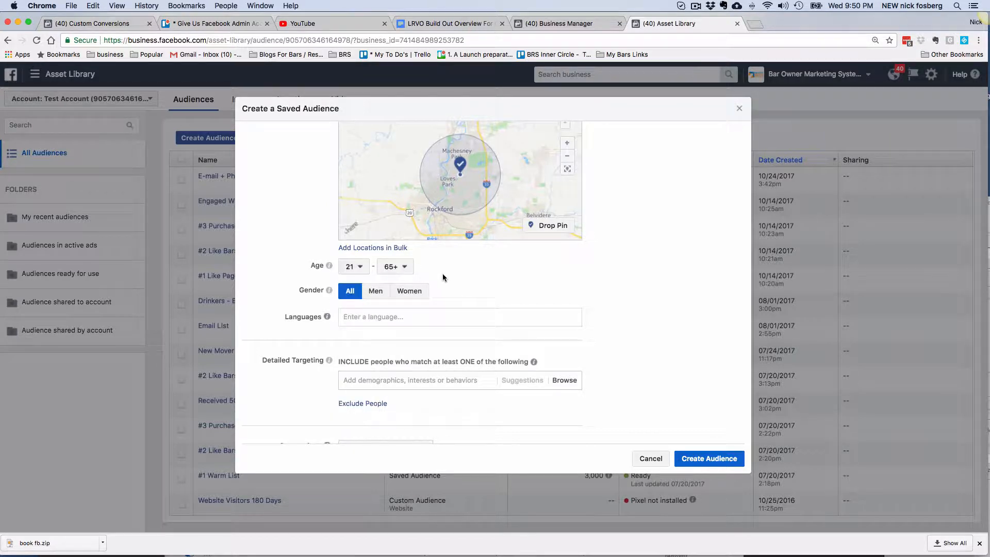
pyautogui.click(406, 267)
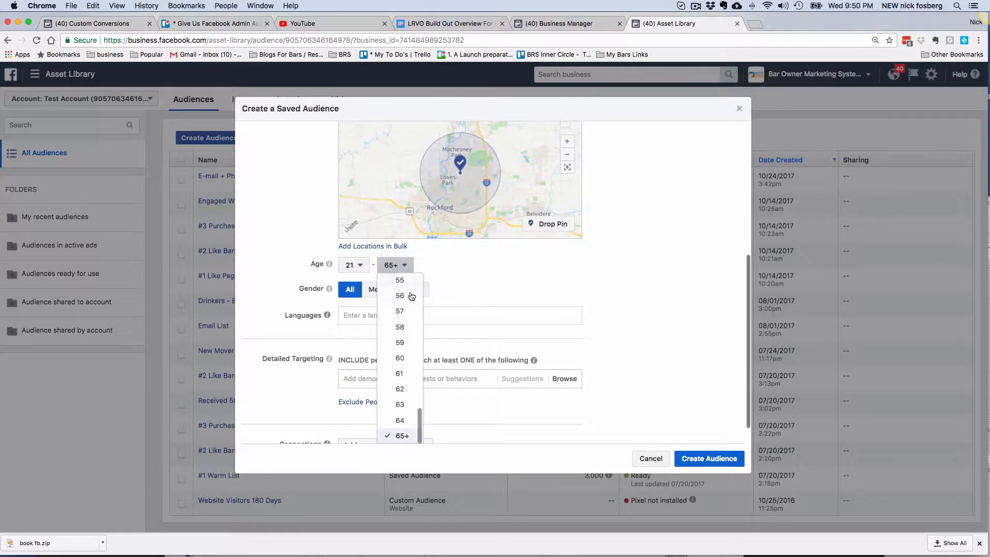
pyautogui.click(400, 358)
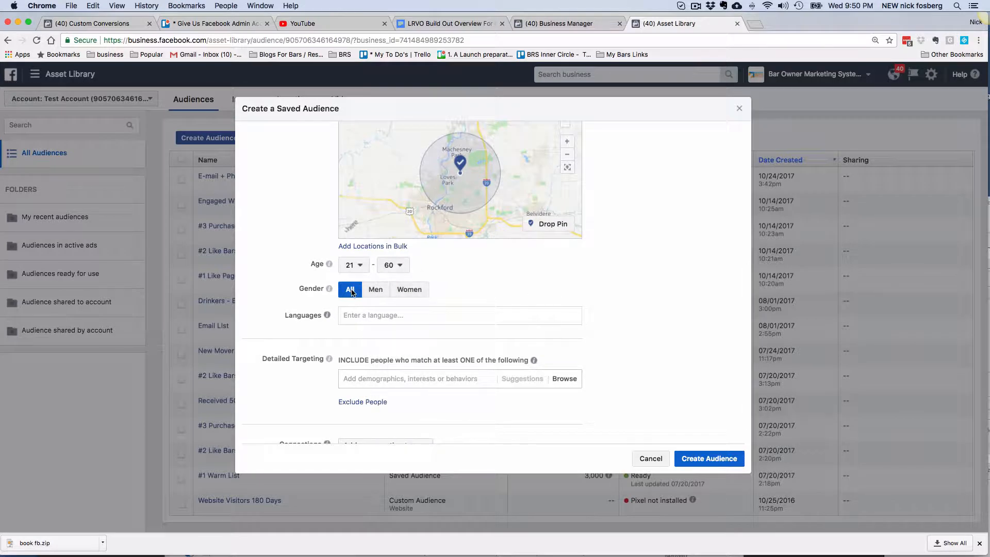
# - Create the Broad List saved audience
pyautogui.scroll(-1, 735, 325)
pyautogui.scroll(10, 644, 338)
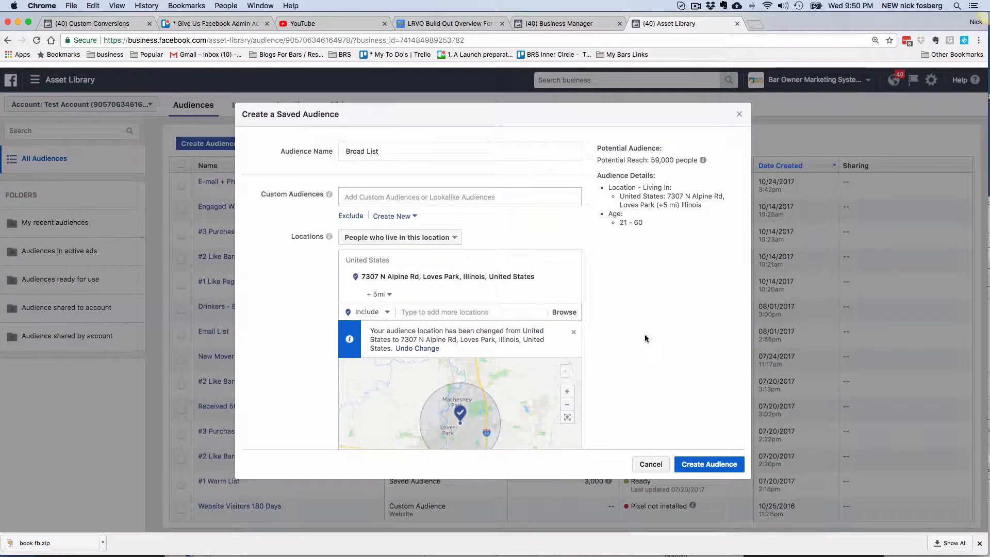
pyautogui.scroll(-8, 645, 334)
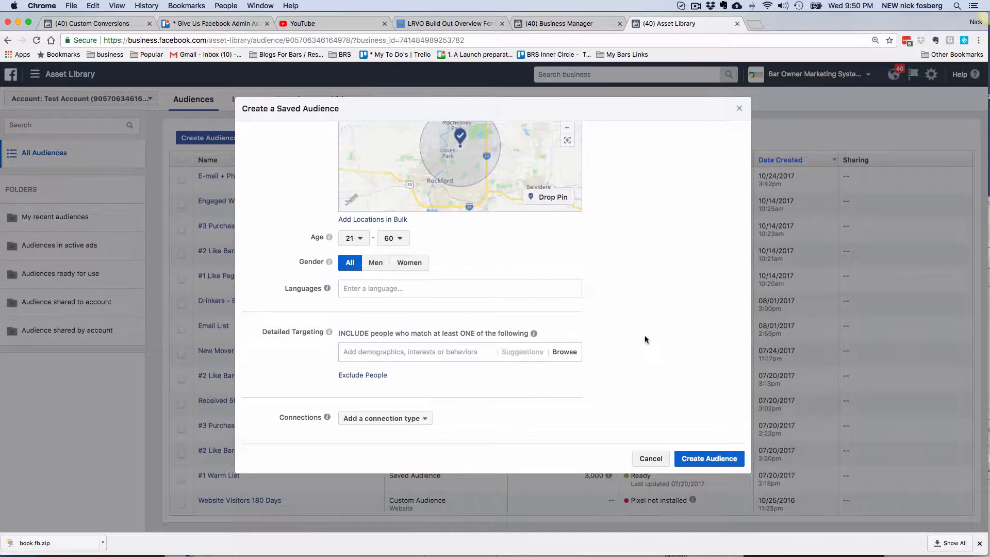
pyautogui.click(708, 458)
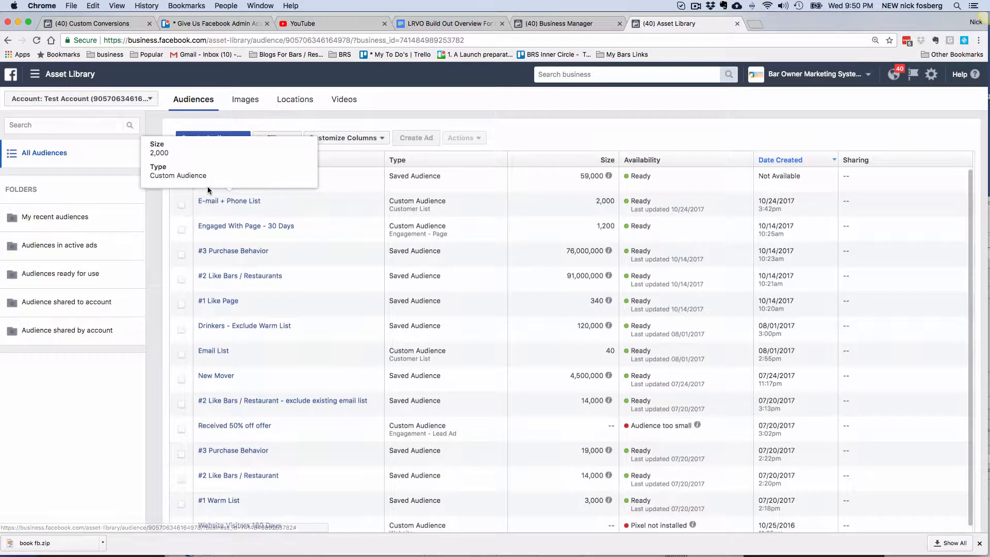
# - Start an engagement custom audience based on video views
pyautogui.moveTo(211, 179)
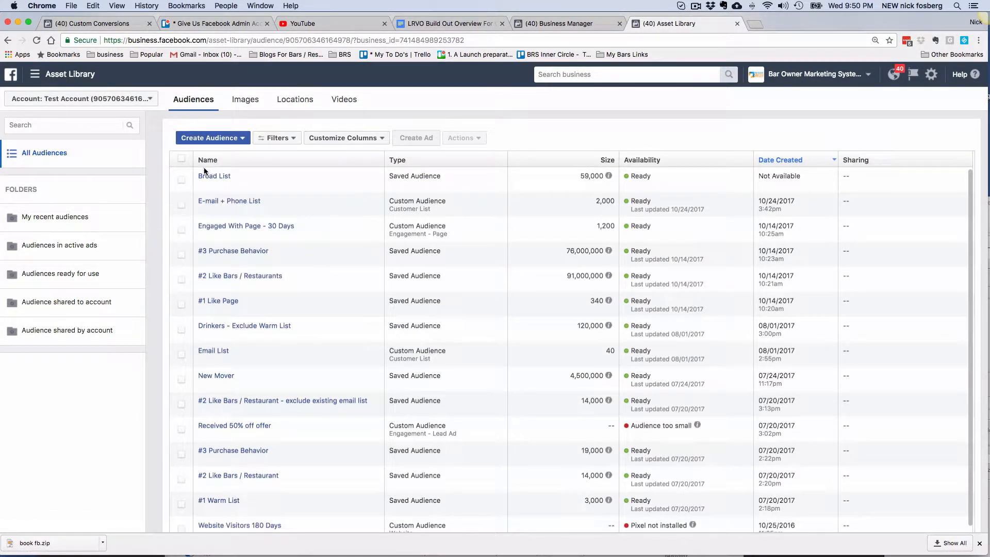
pyautogui.click(231, 138)
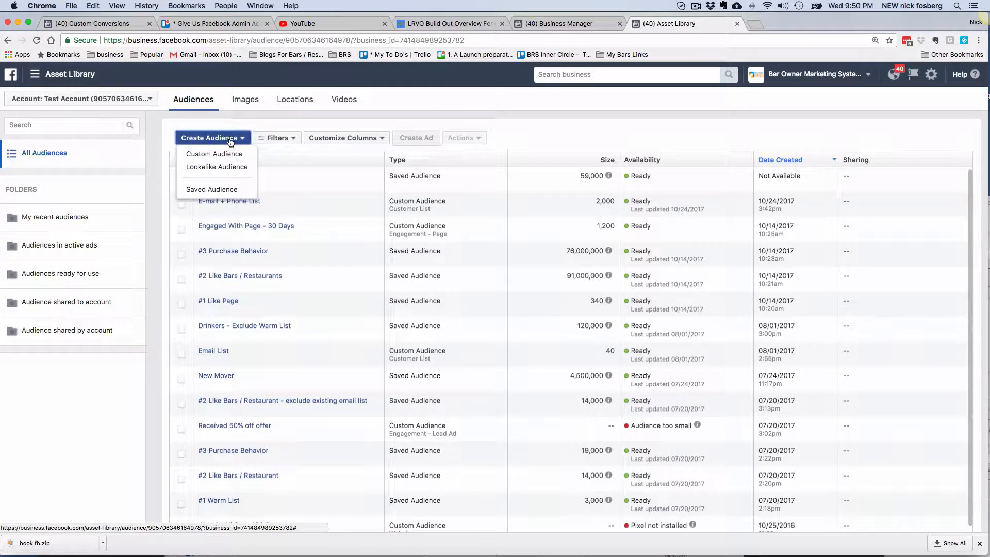
pyautogui.click(227, 156)
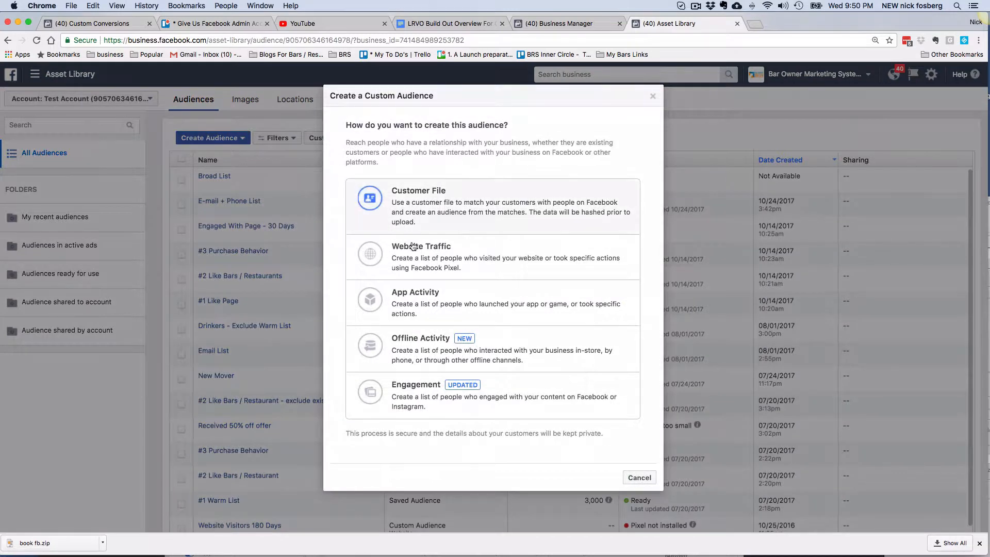
pyautogui.click(425, 393)
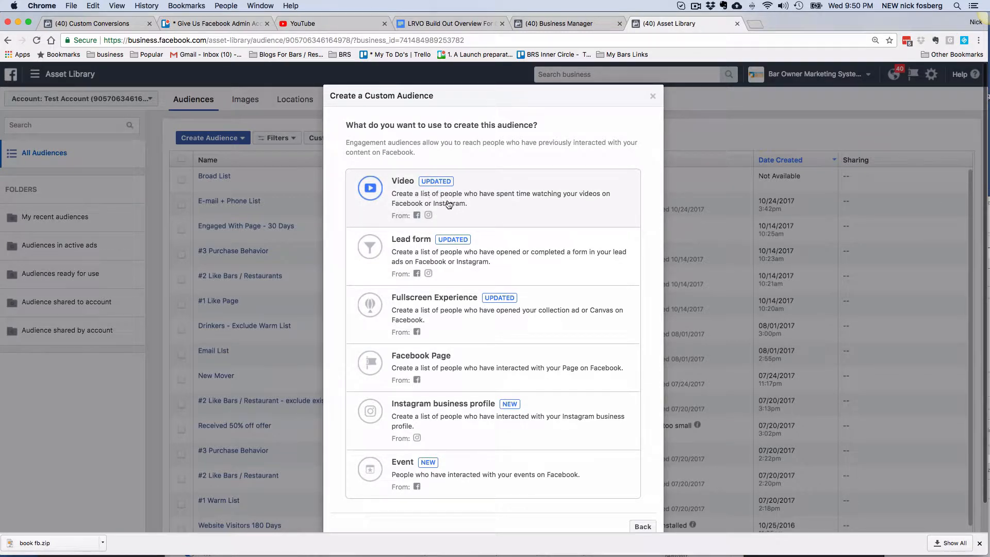
pyautogui.click(428, 199)
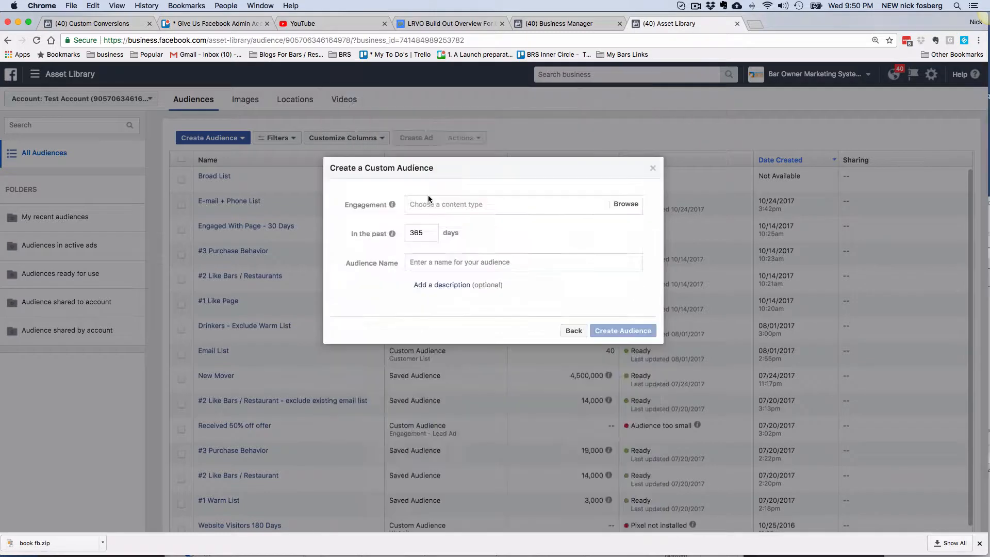
# - Target people who watched 25% of a video and name it 'Watched 25% Of Videos'
pyautogui.click(438, 204)
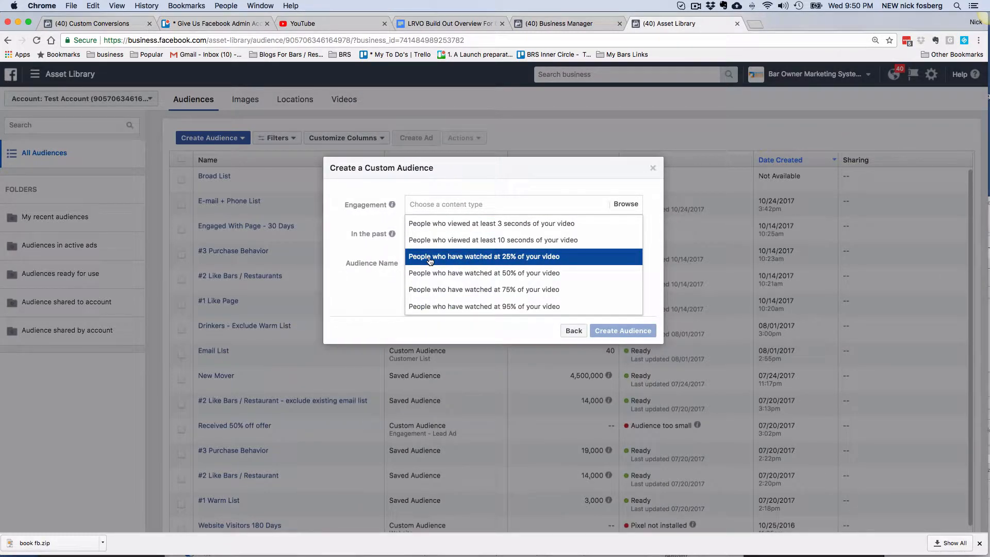
pyautogui.click(522, 260)
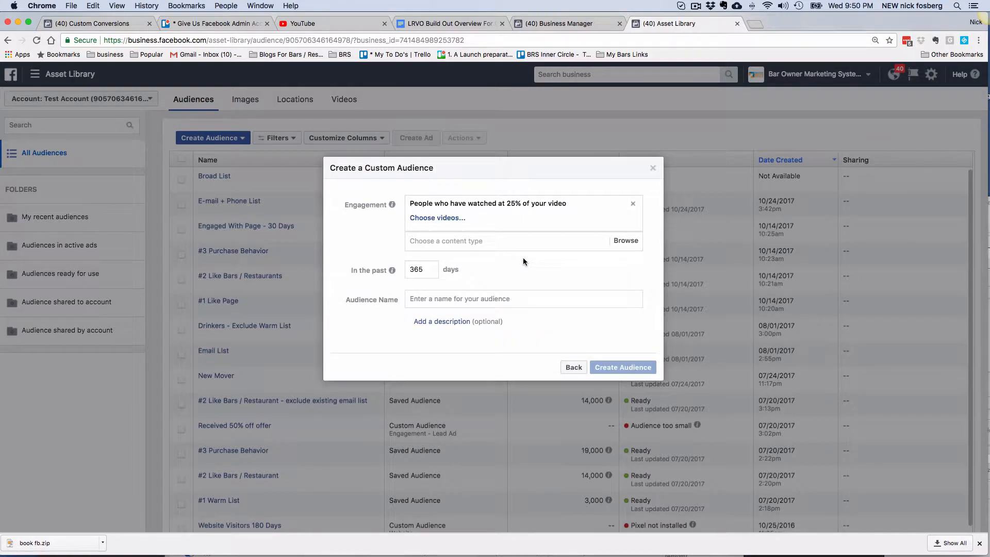
pyautogui.click(430, 302)
pyautogui.write('Watched 25% Of Videos')
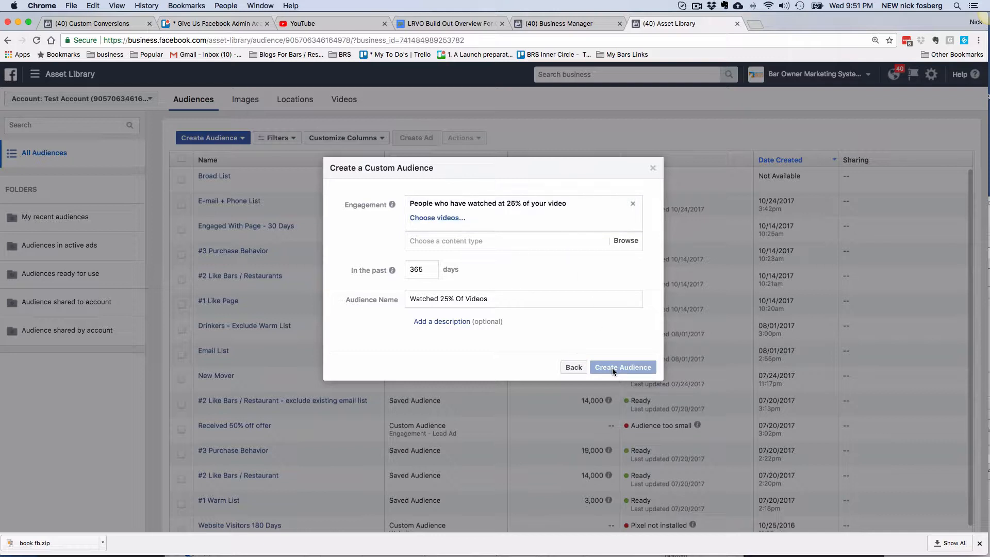
pyautogui.click(510, 249)
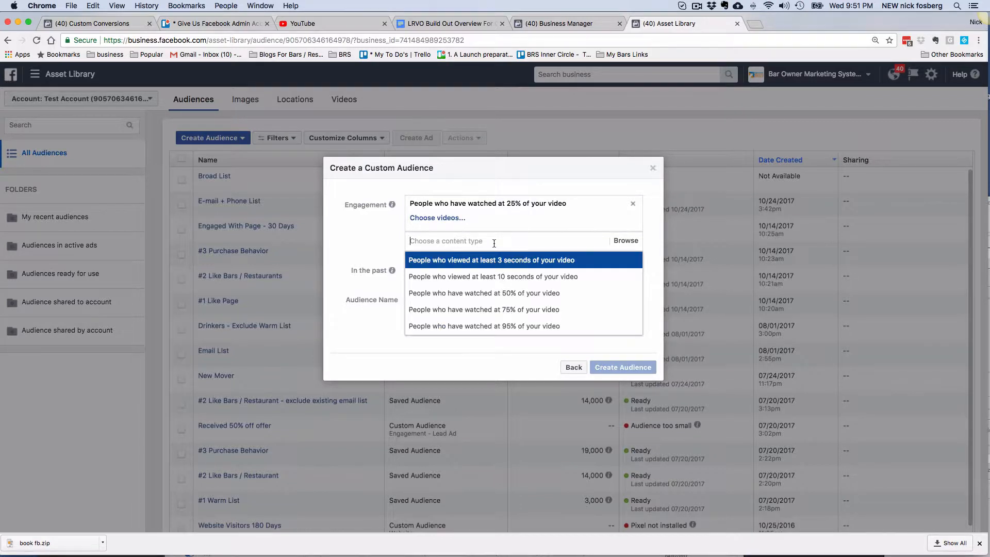
pyautogui.click(376, 277)
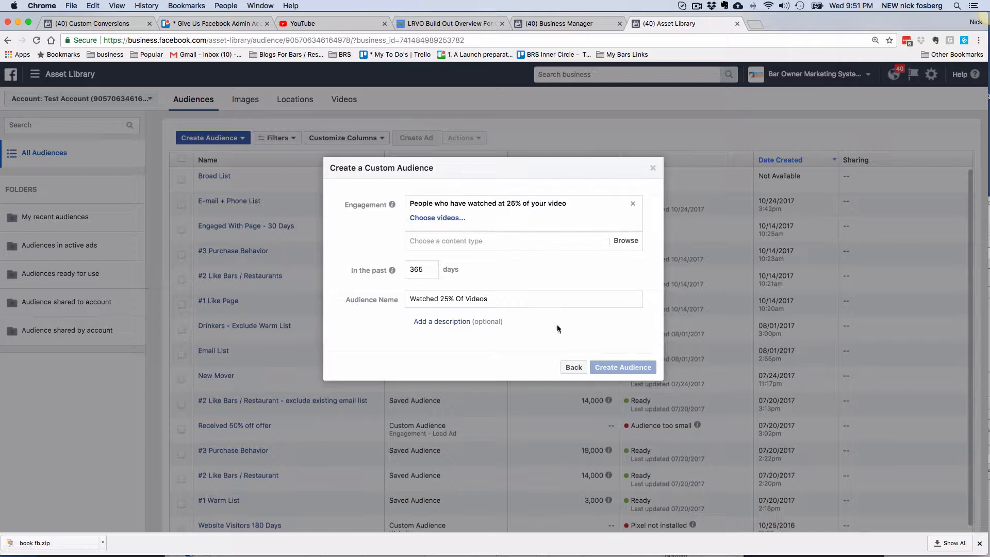
# - Select the first, second, third and fifth page videos, confirm, and create the audience
pyautogui.click(450, 219)
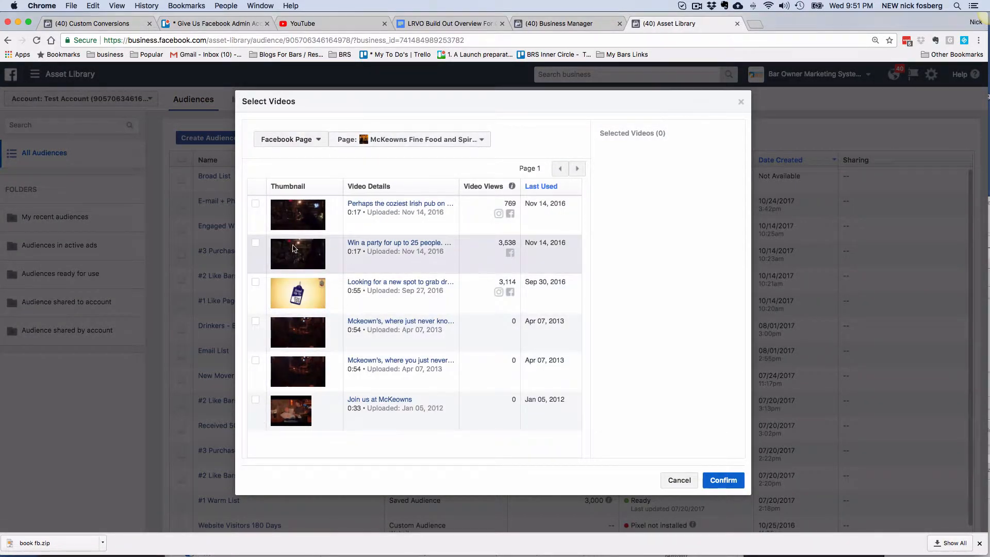
pyautogui.click(255, 203)
pyautogui.click(256, 242)
pyautogui.click(255, 281)
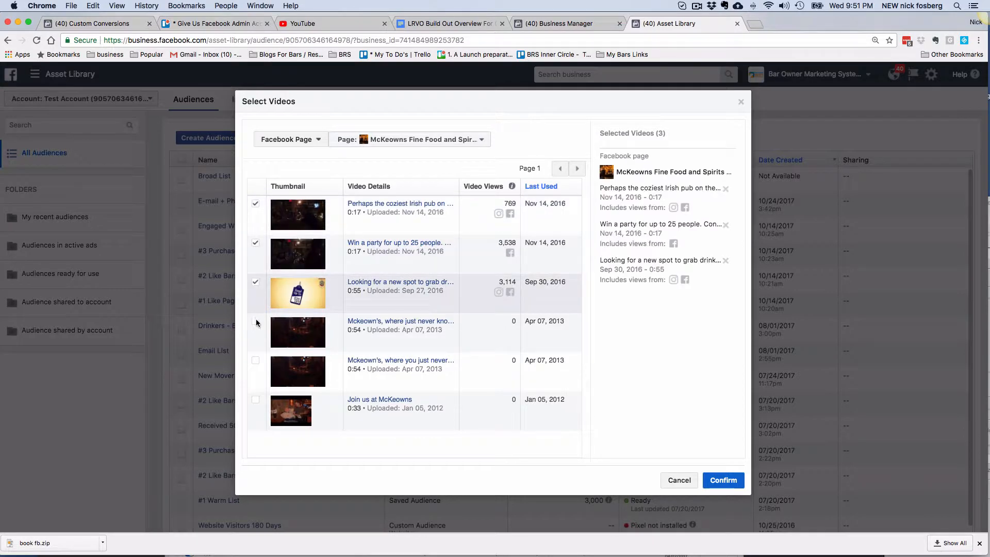
pyautogui.click(256, 360)
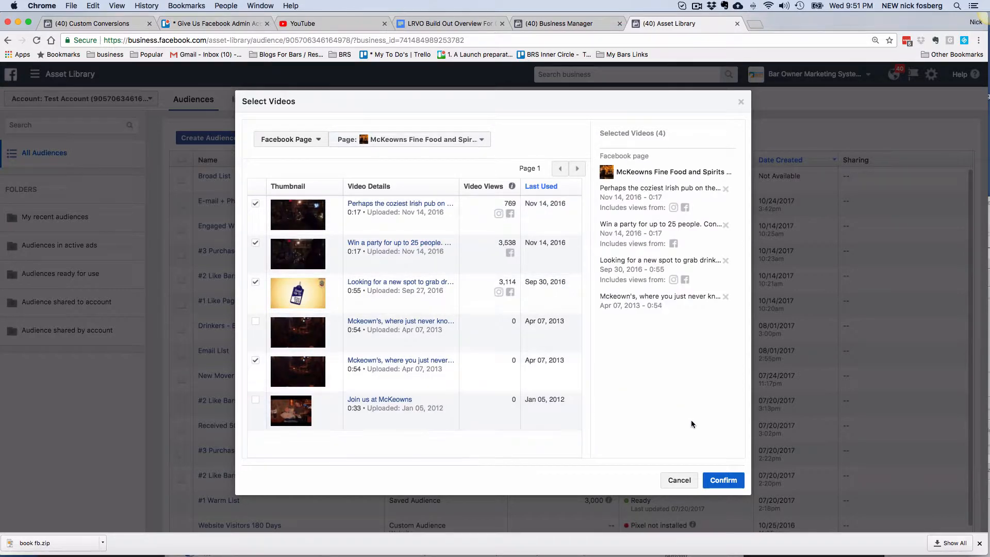
pyautogui.click(724, 480)
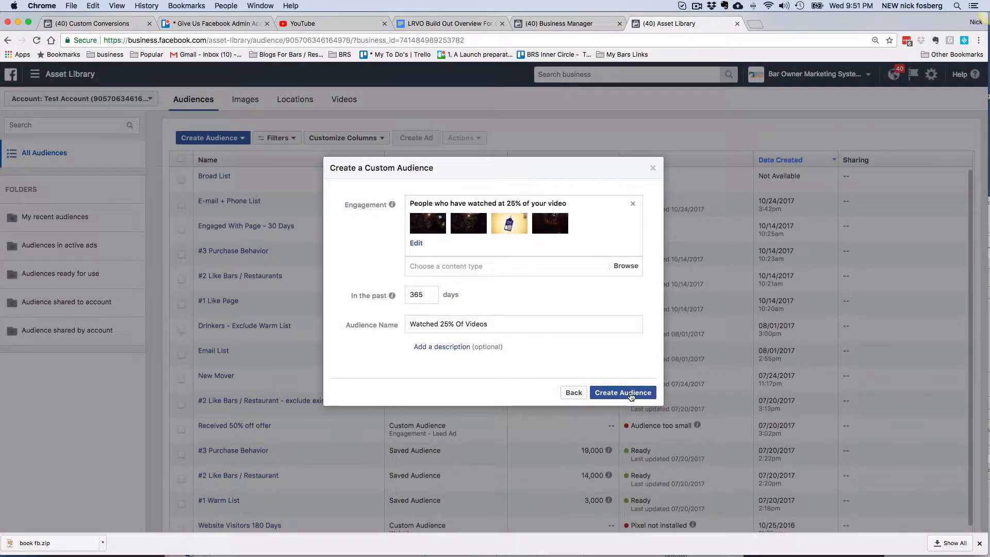
pyautogui.click(623, 392)
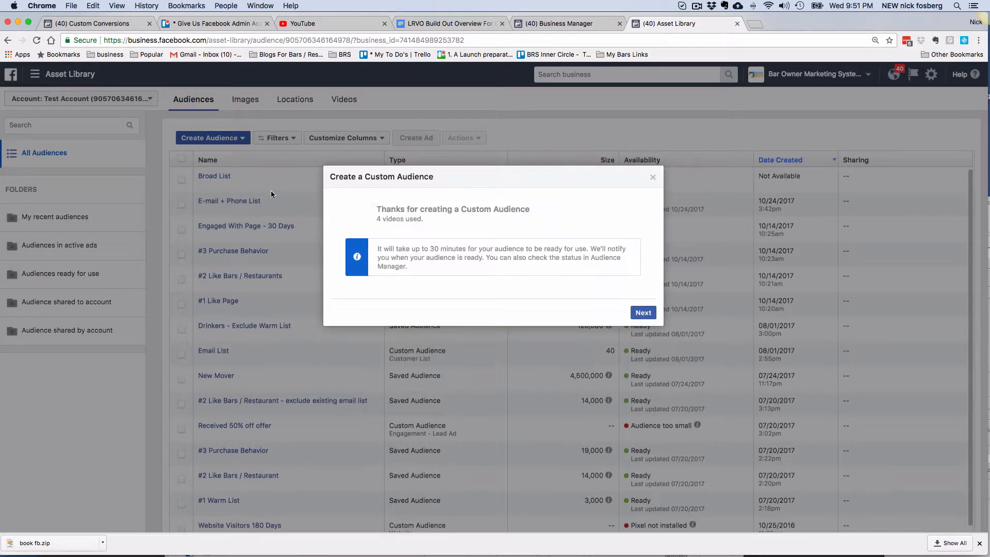
pyautogui.click(643, 312)
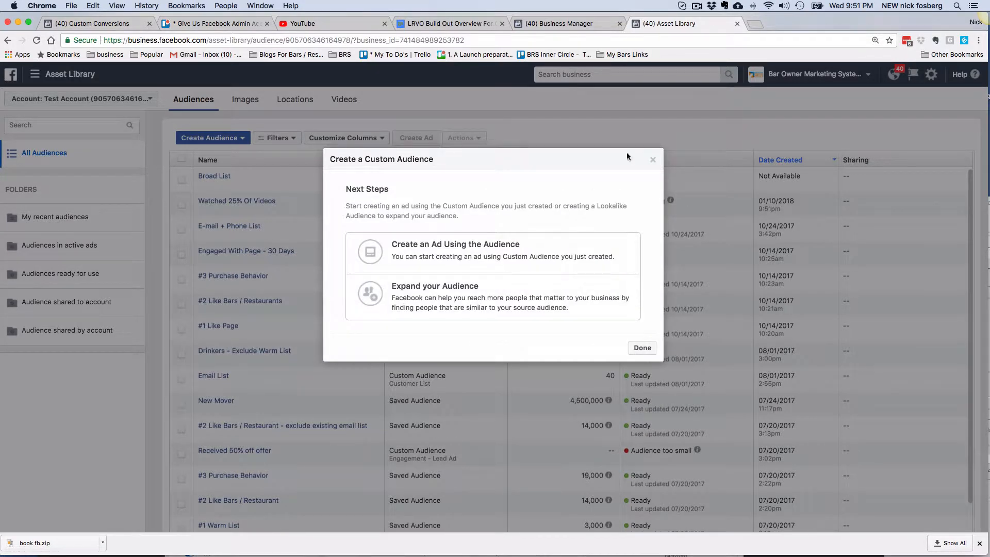
# - Close the Next Steps prompt and start a new saved audience
pyautogui.click(652, 160)
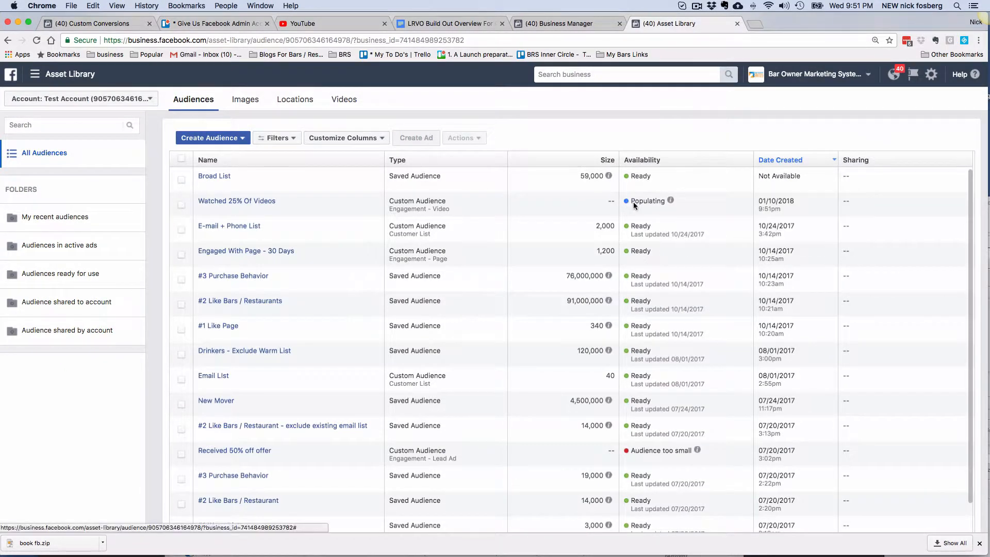
pyautogui.click(235, 138)
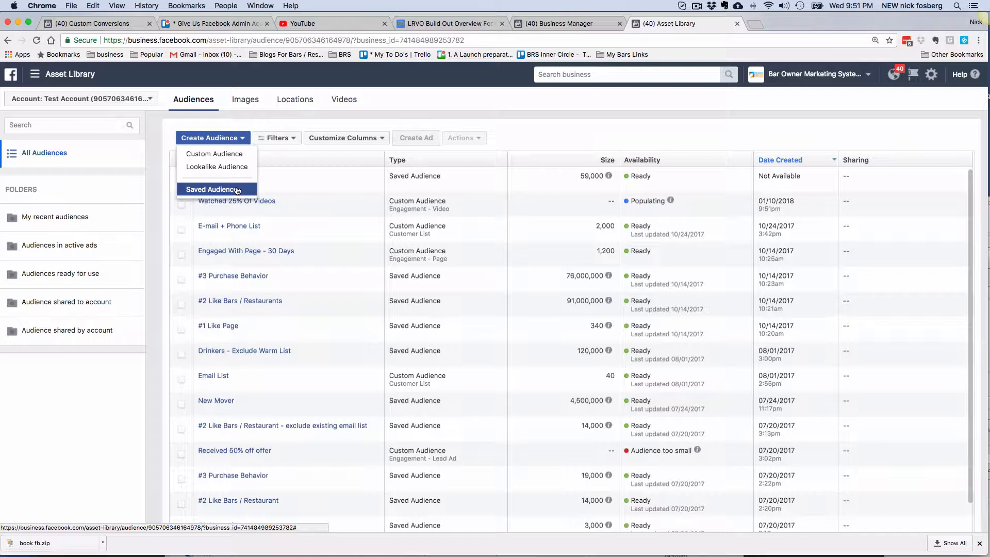
pyautogui.click(236, 190)
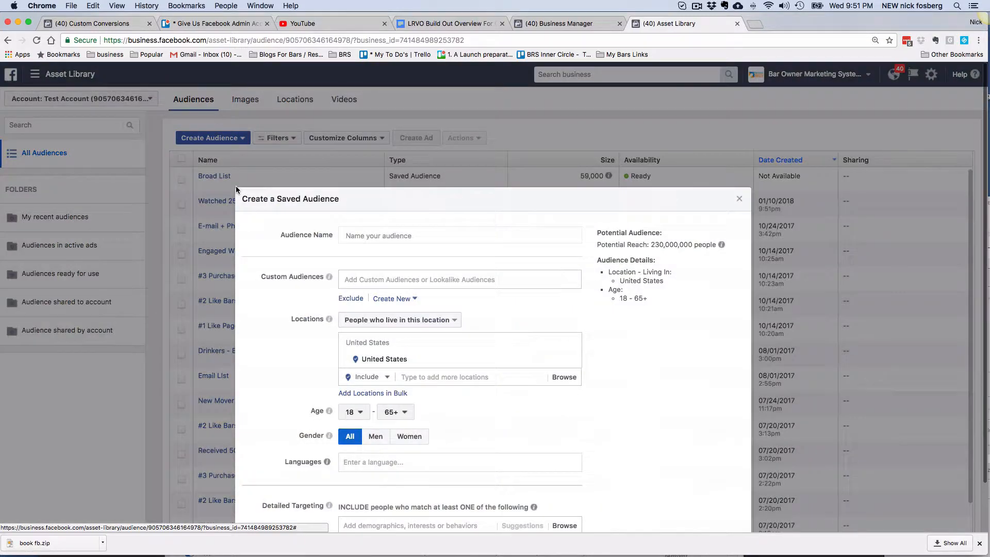
# - Discard the saved audience form and start a Facebook Page engagement custom audience
pyautogui.click(741, 201)
pyautogui.click(214, 138)
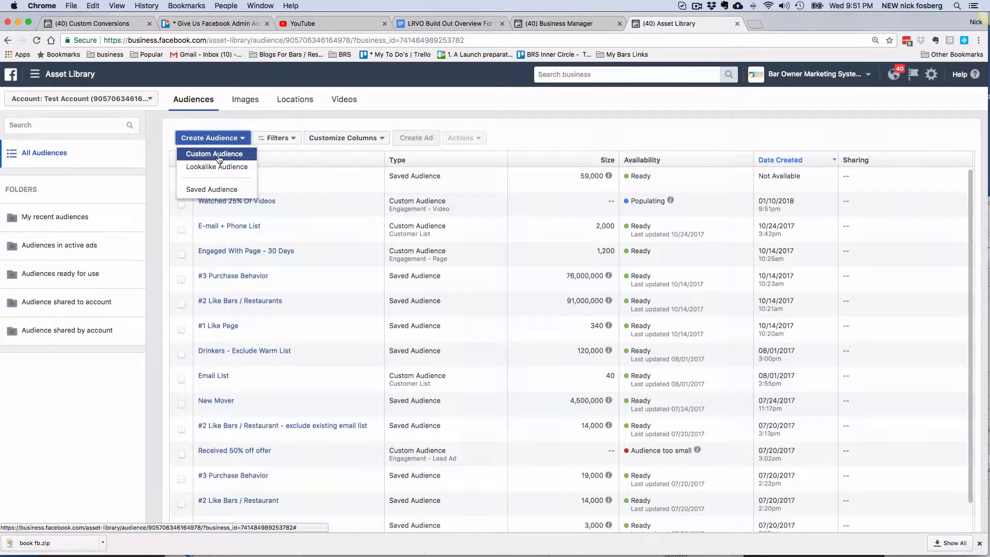
pyautogui.click(217, 153)
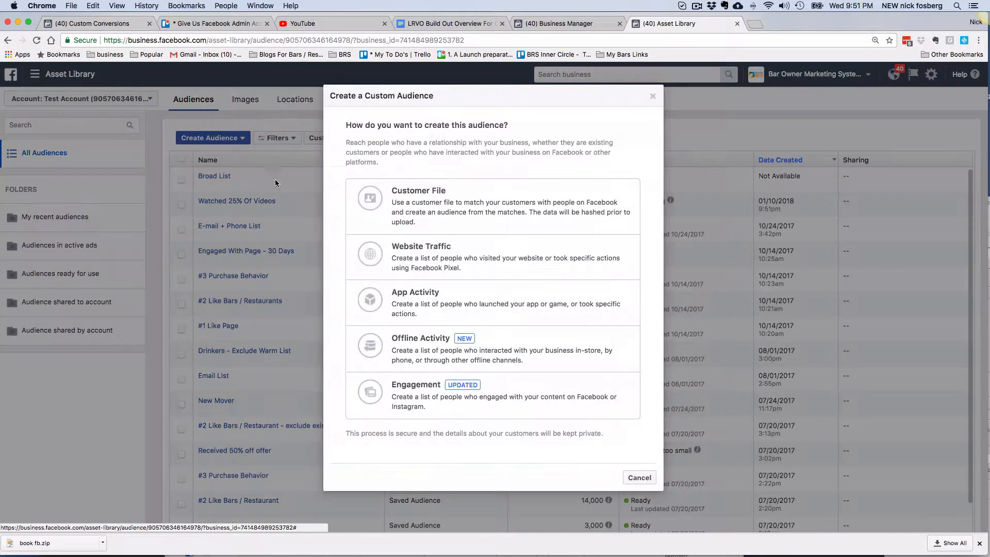
pyautogui.click(425, 393)
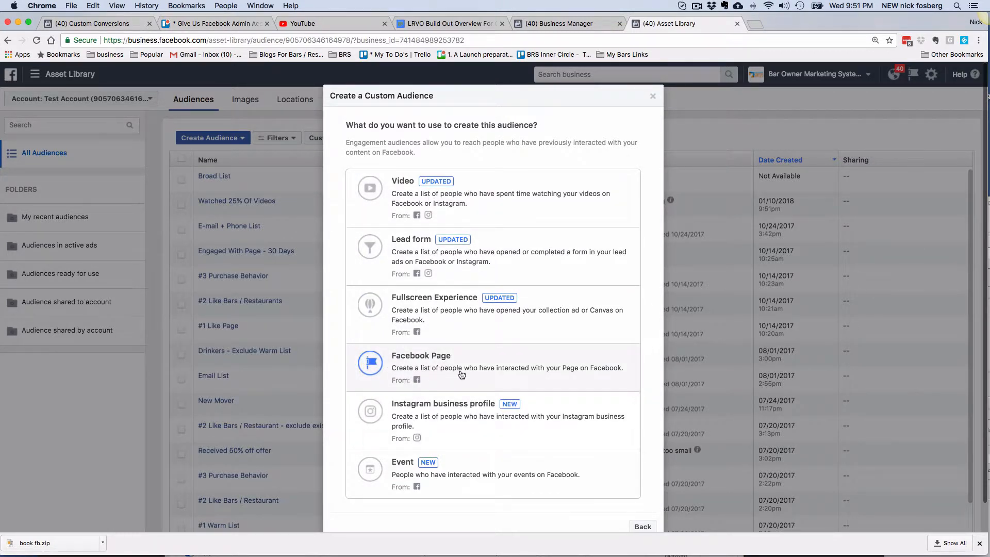
pyautogui.click(478, 376)
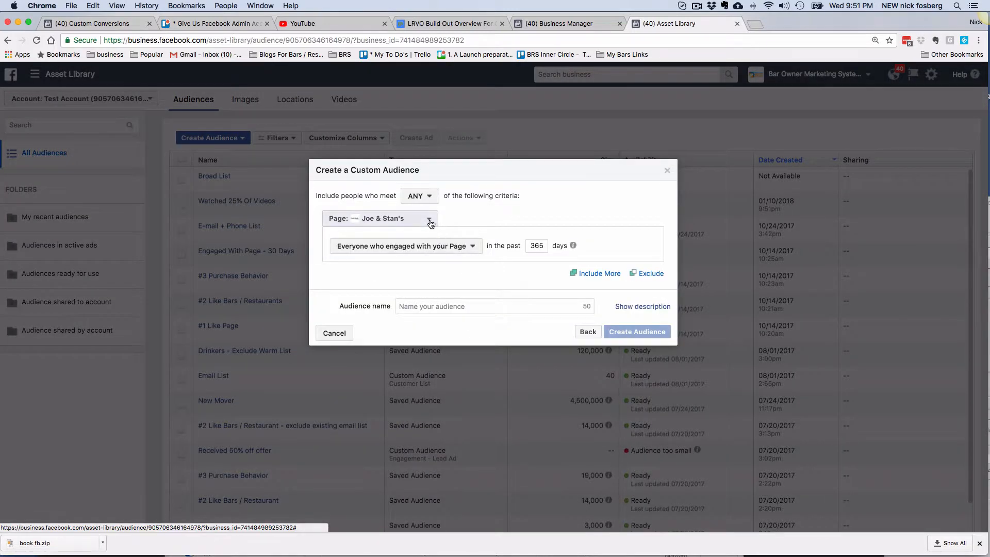
# - Use the Joe & Stan's page, name it 'Engaged 365 DAys', and create the audience
pyautogui.click(430, 218)
pyautogui.click(491, 216)
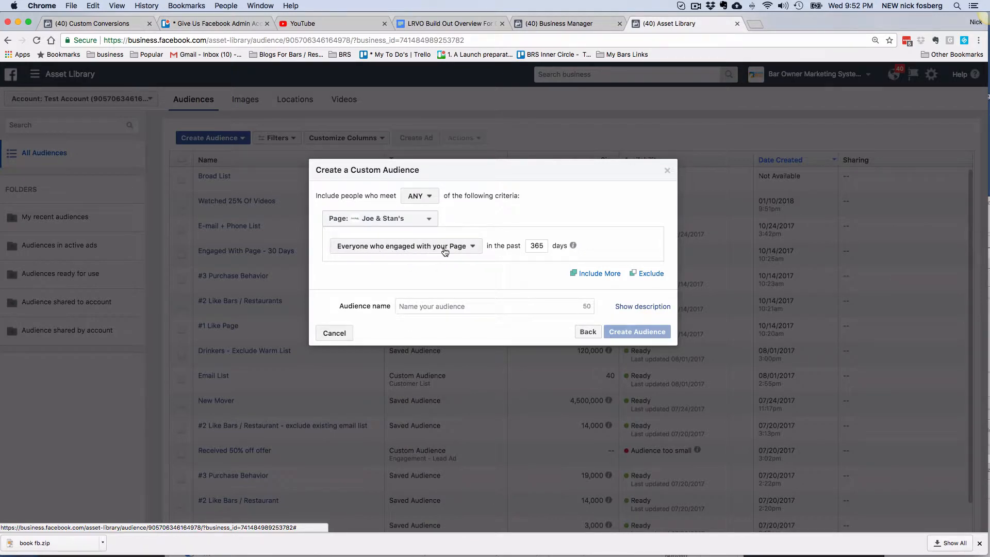
pyautogui.click(470, 305)
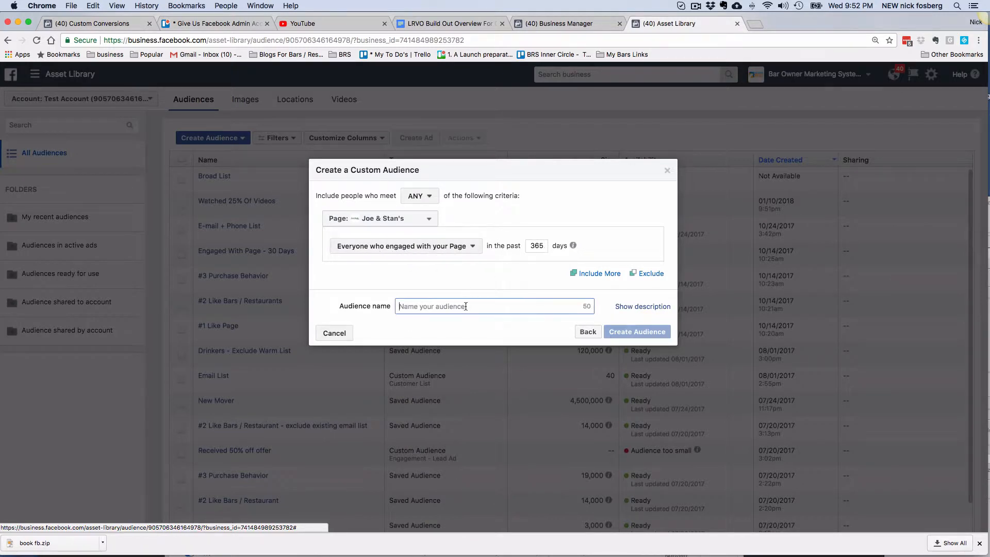
pyautogui.write('Engag')
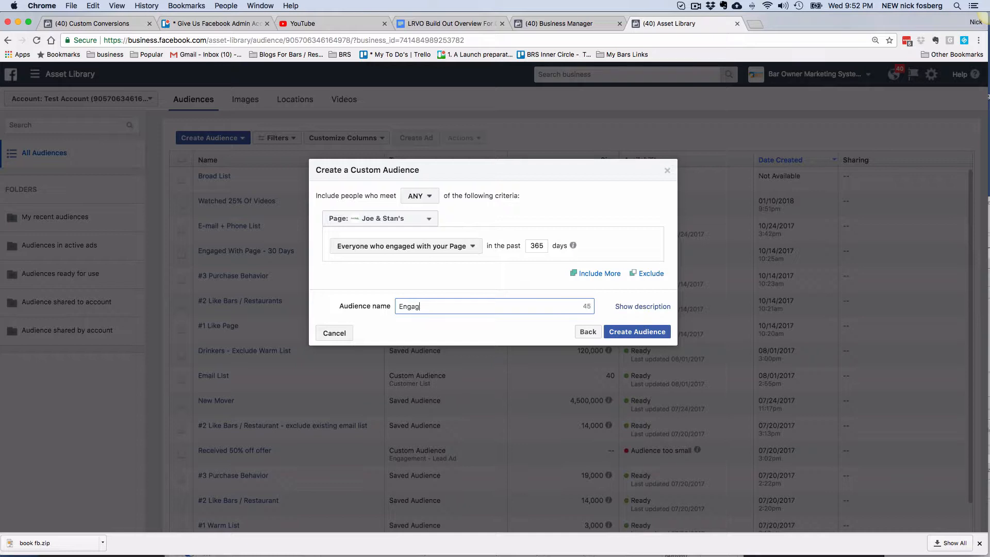
pyautogui.write('ed 365 DAys')
pyautogui.click(636, 331)
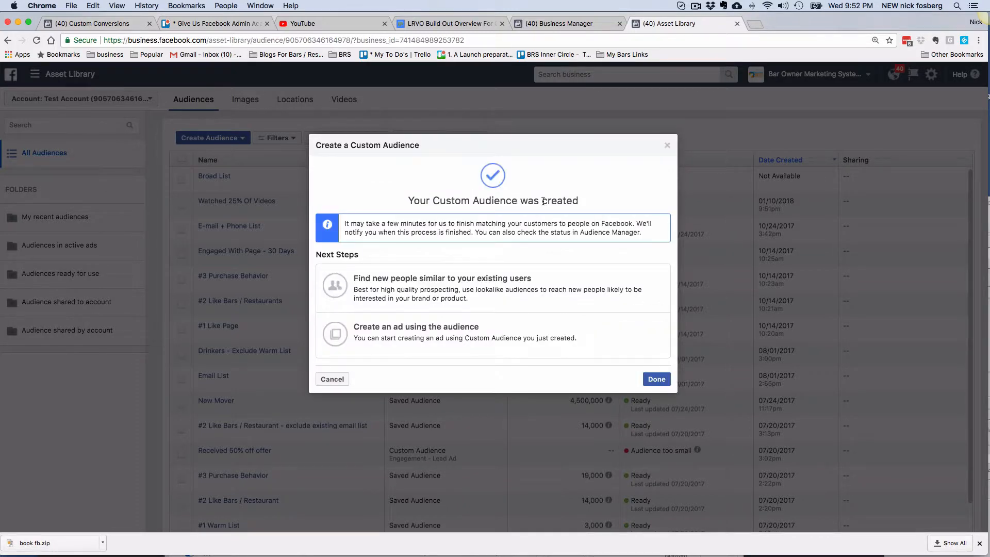
pyautogui.click(668, 146)
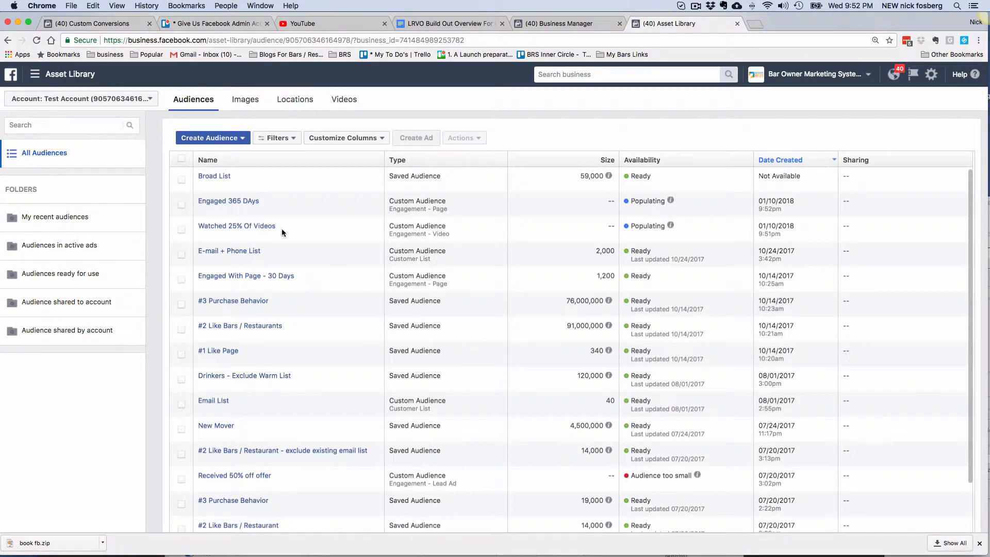
pyautogui.click(221, 138)
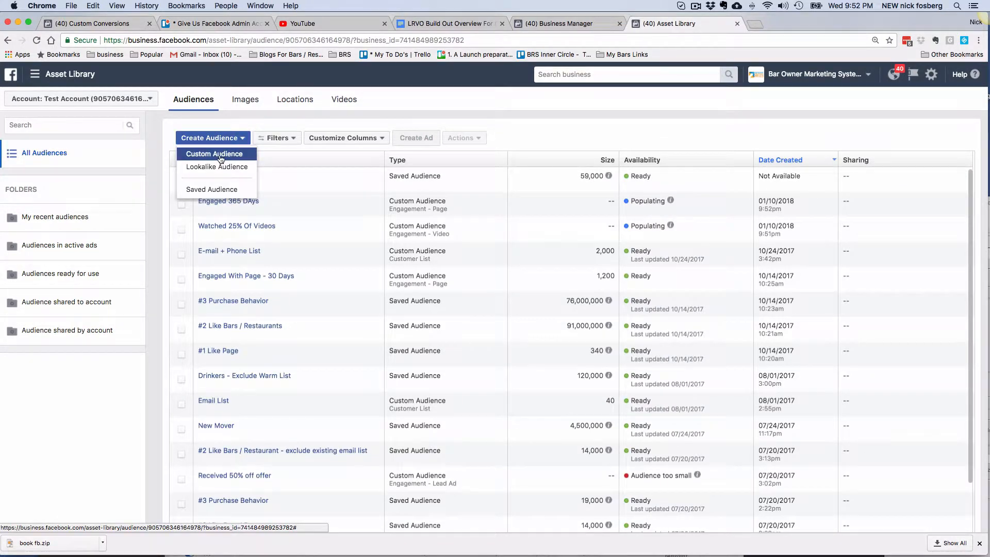
pyautogui.click(220, 156)
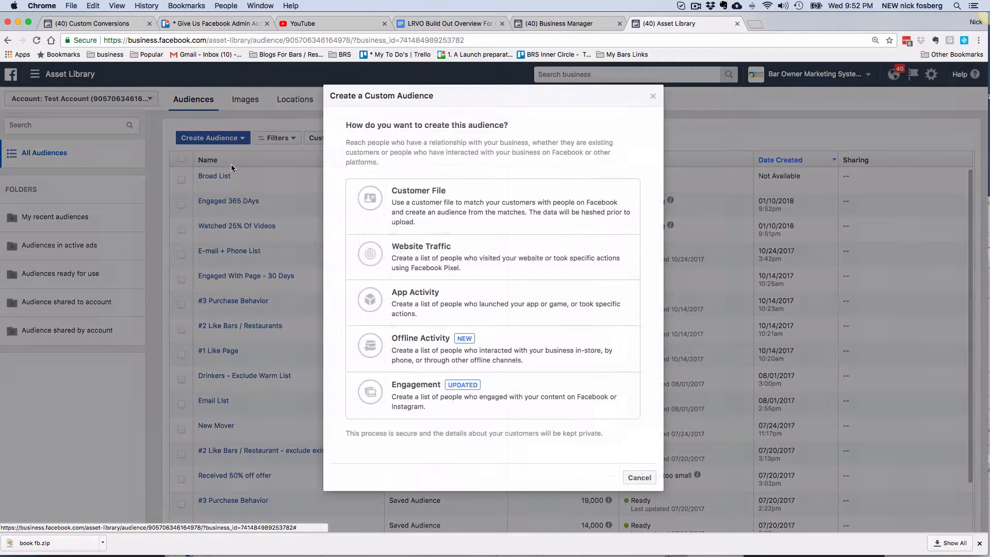
pyautogui.click(421, 259)
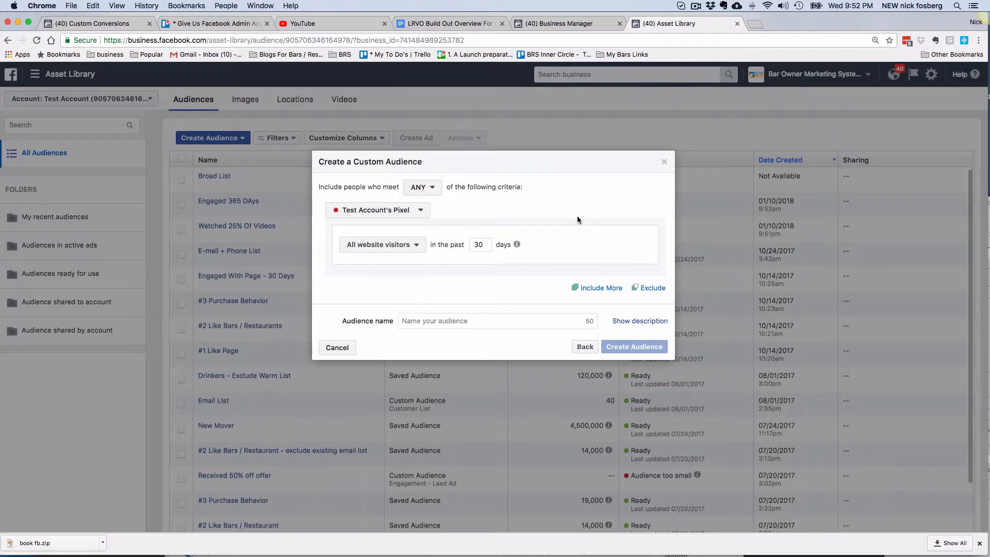
pyautogui.click(664, 161)
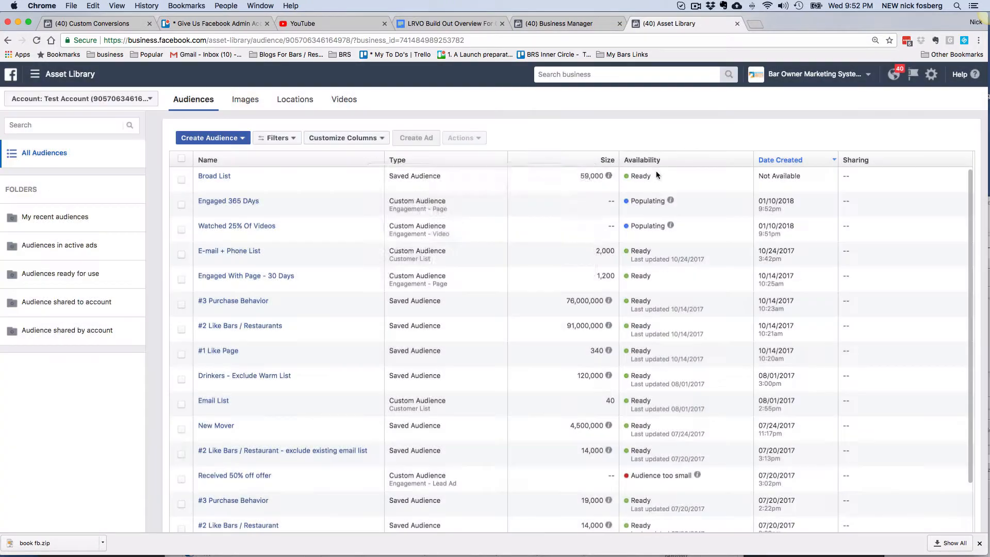
pyautogui.moveTo(520, 166)
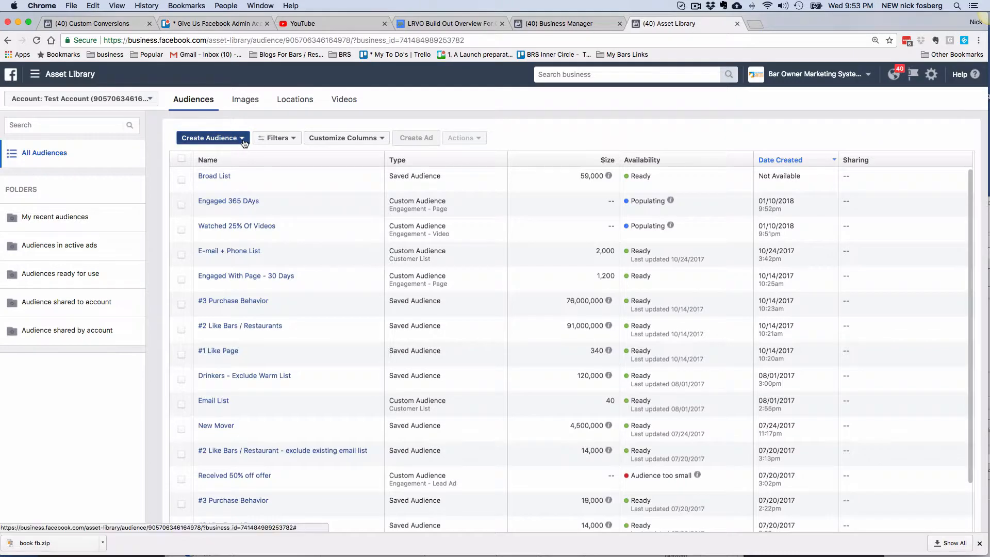
pyautogui.click(243, 138)
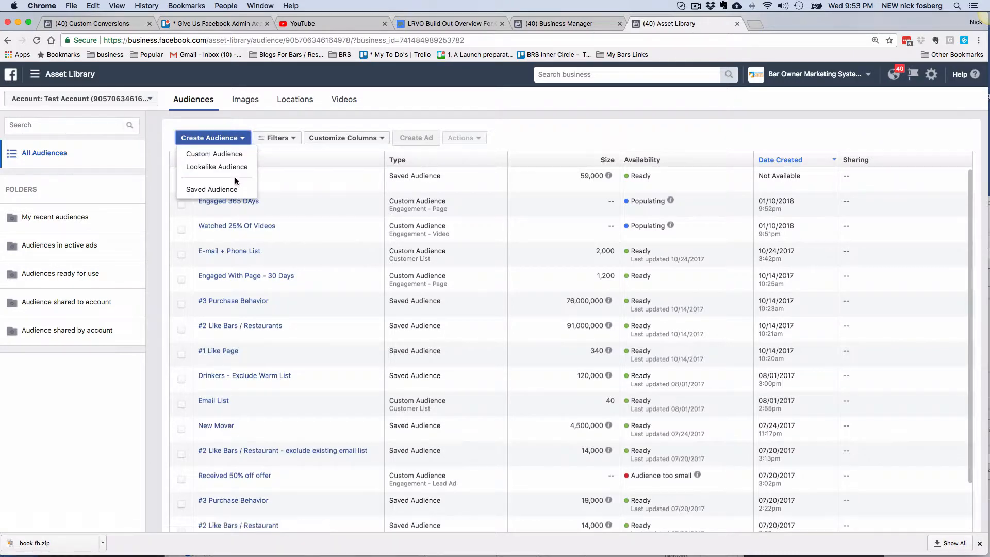
pyautogui.click(232, 155)
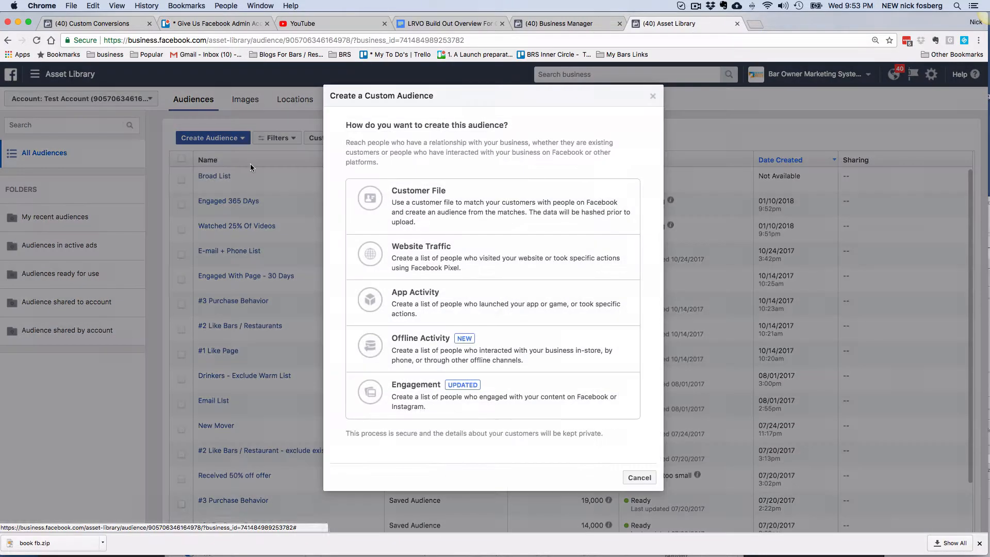
pyautogui.click(430, 215)
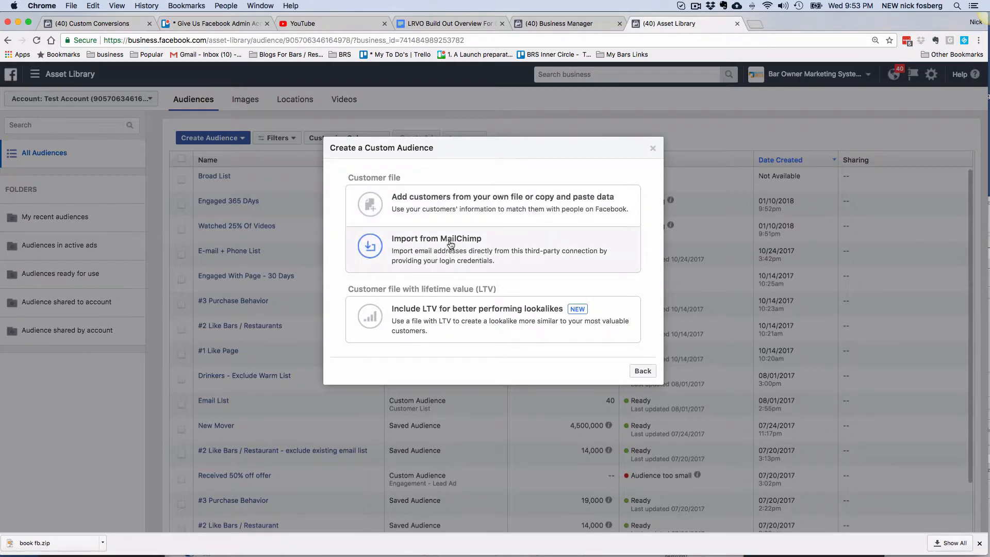
pyautogui.click(652, 150)
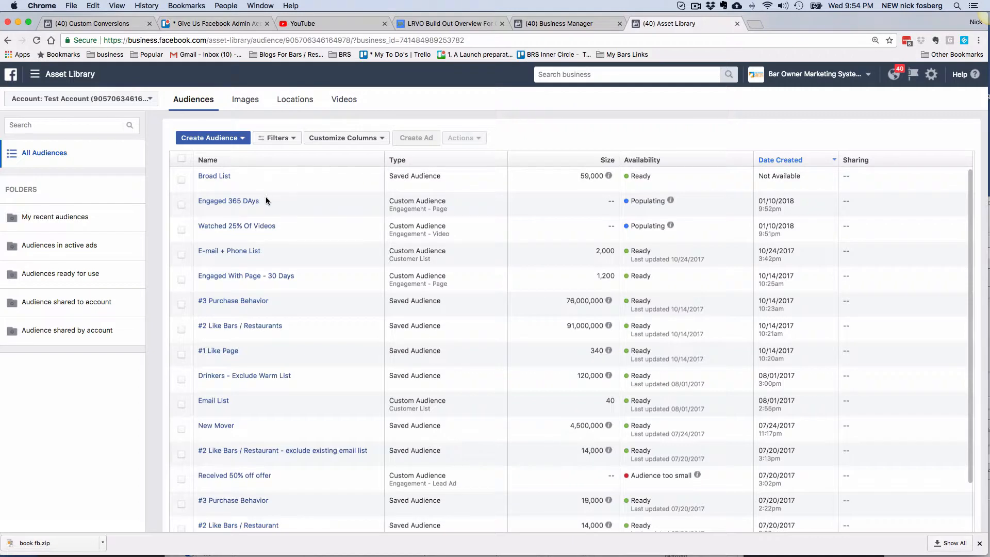
# - Go to Pixels in Events Manager and open the Cadillac Jack Pixel details
pyautogui.click(34, 74)
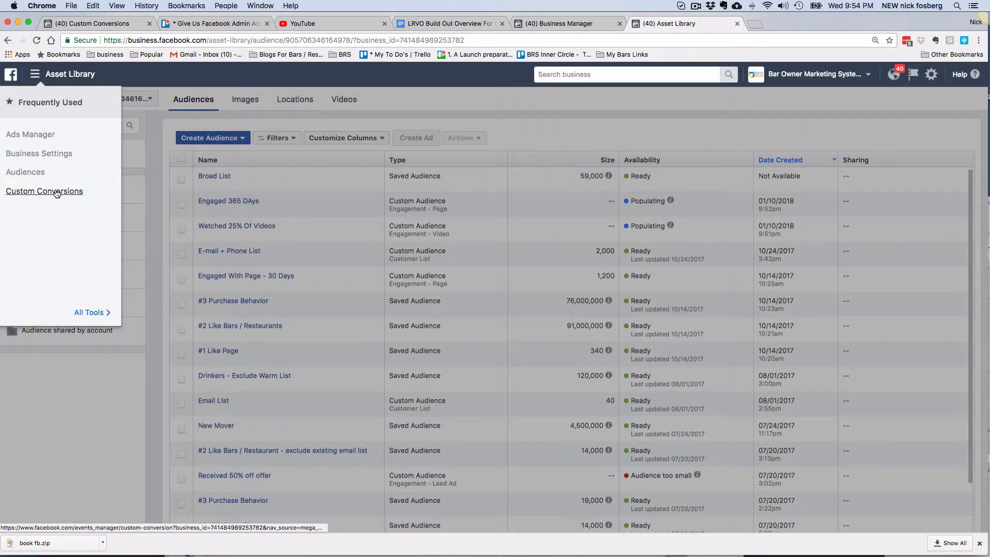
pyautogui.click(88, 312)
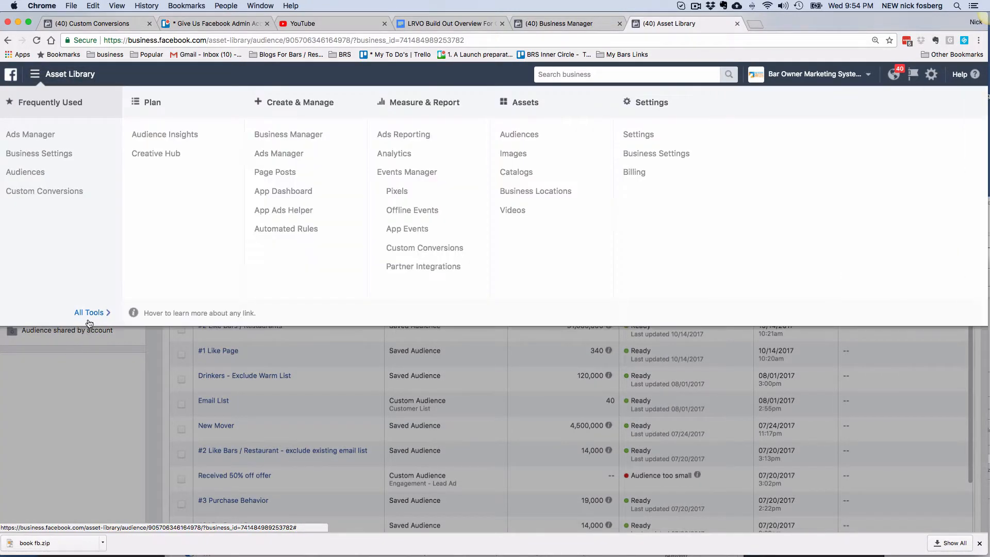
pyautogui.click(405, 194)
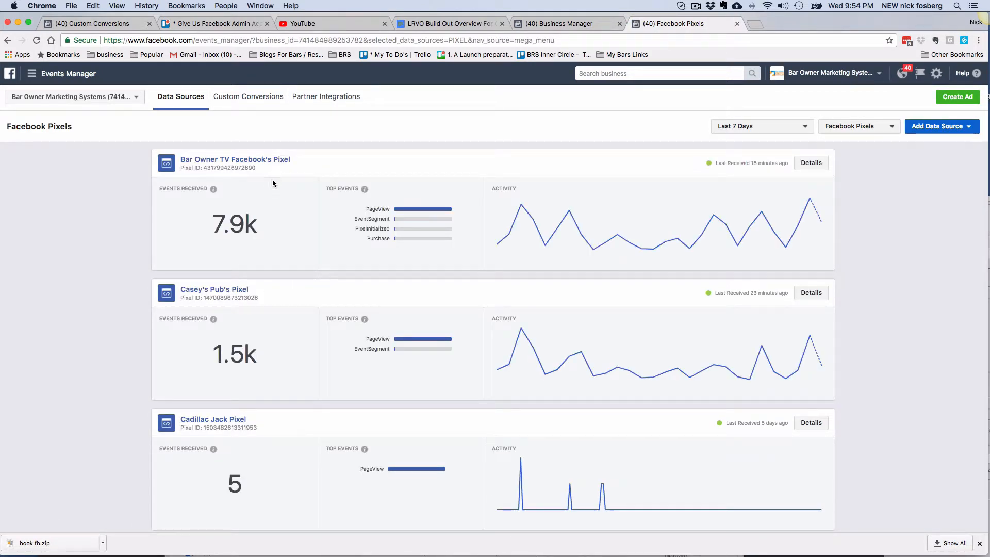
pyautogui.click(232, 421)
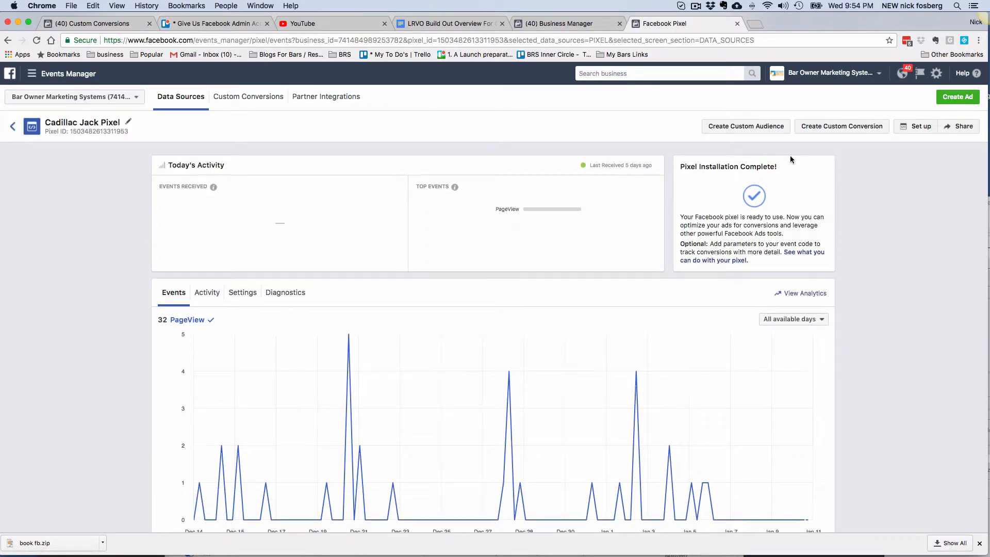
pyautogui.click(908, 125)
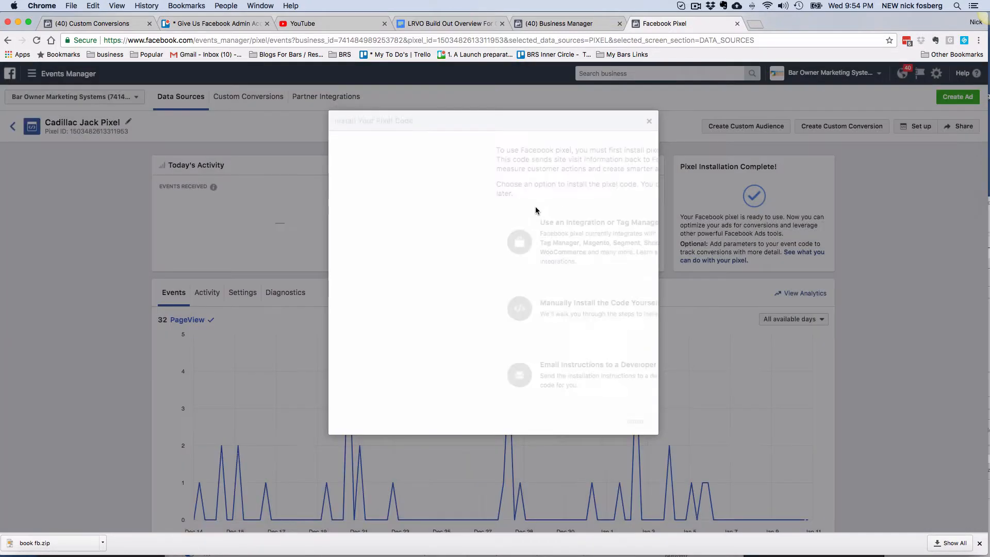
pyautogui.click(464, 304)
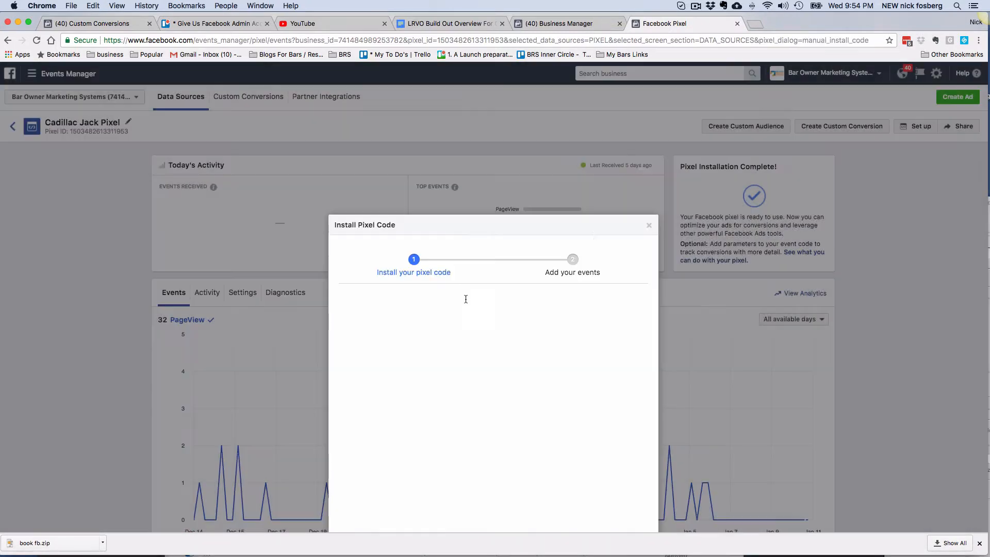
pyautogui.click(649, 229)
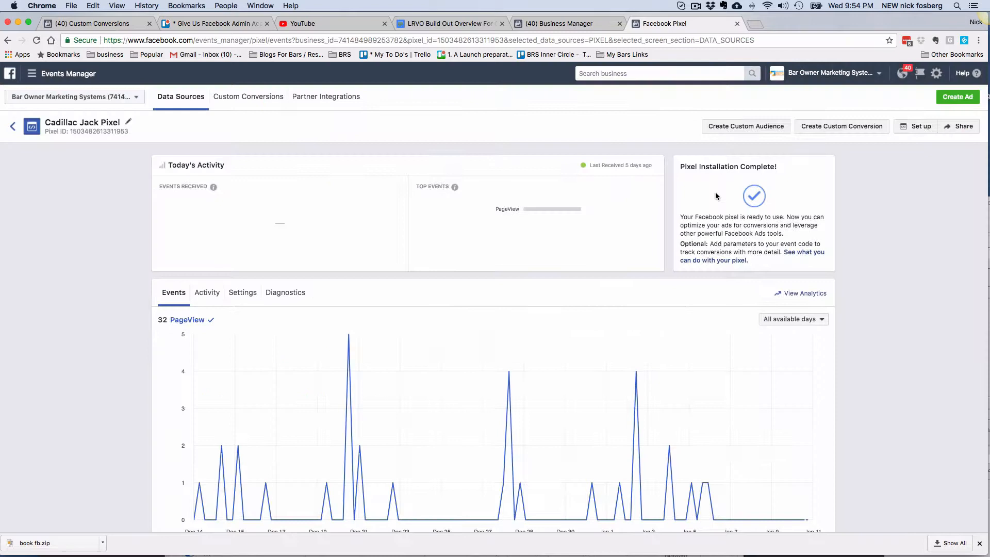
pyautogui.click(913, 126)
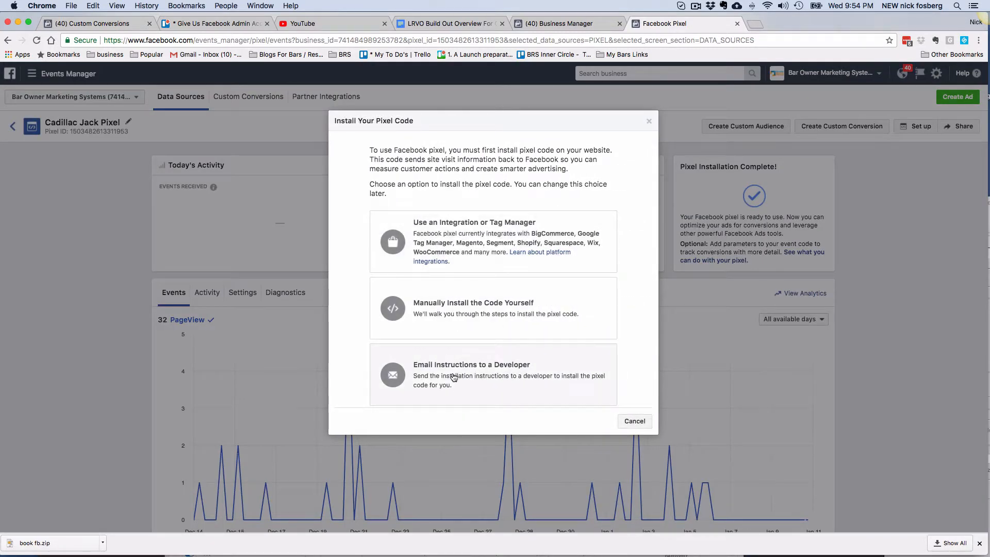
pyautogui.click(455, 377)
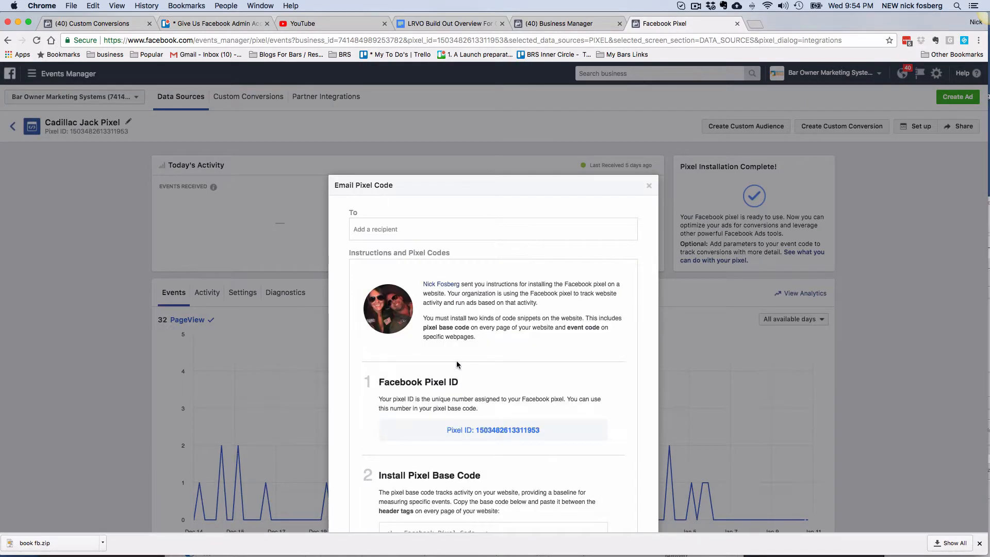
pyautogui.scroll(-3, 472, 367)
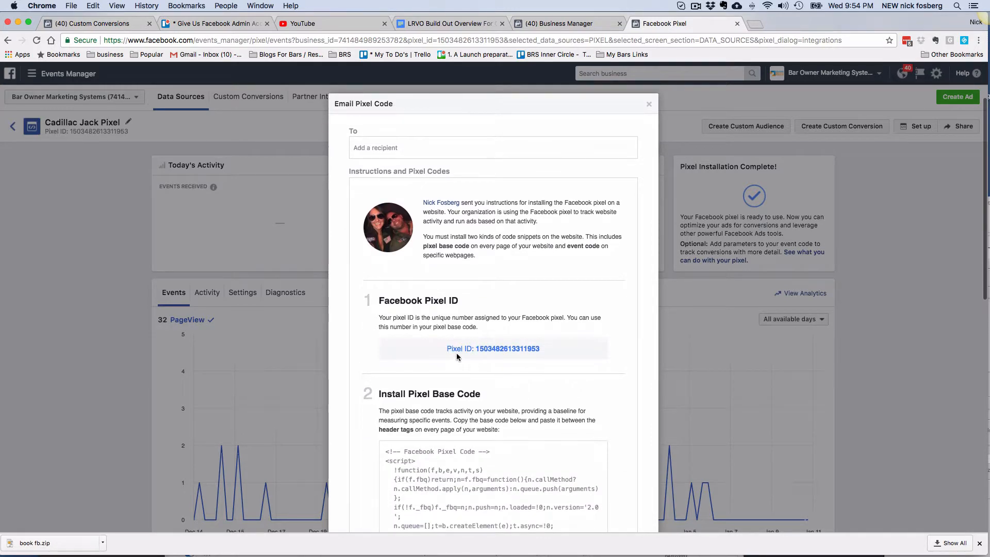
pyautogui.scroll(-10, 447, 349)
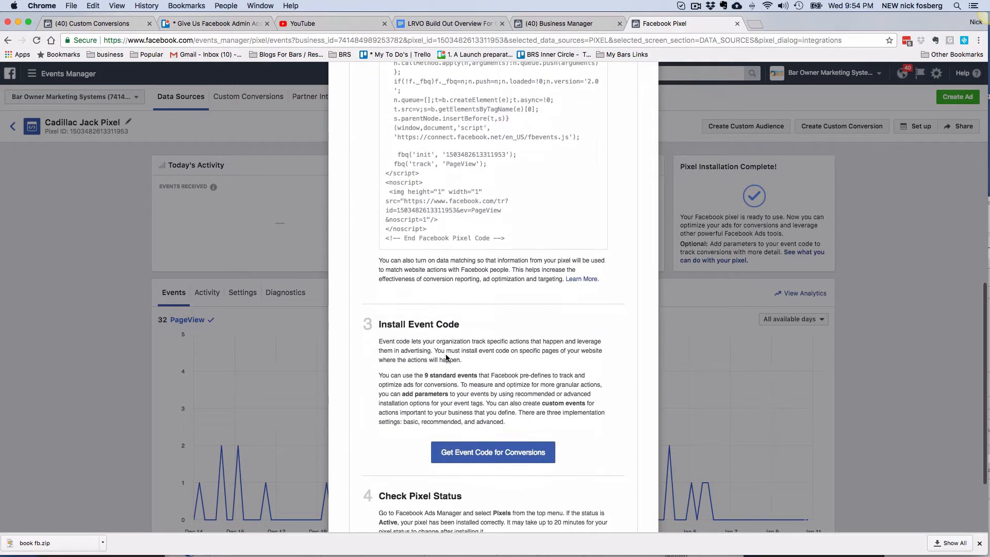
pyautogui.scroll(-2, 505, 409)
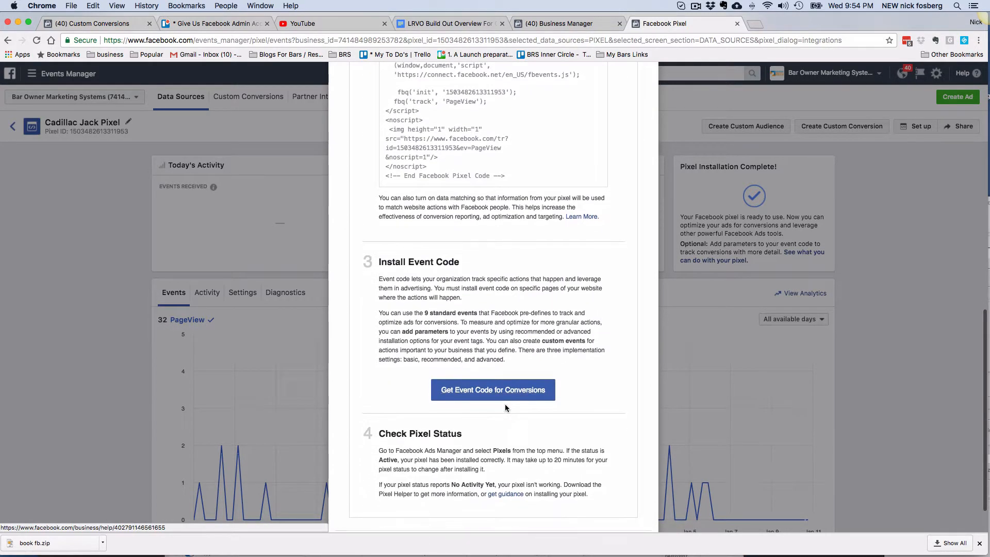
pyautogui.click(505, 350)
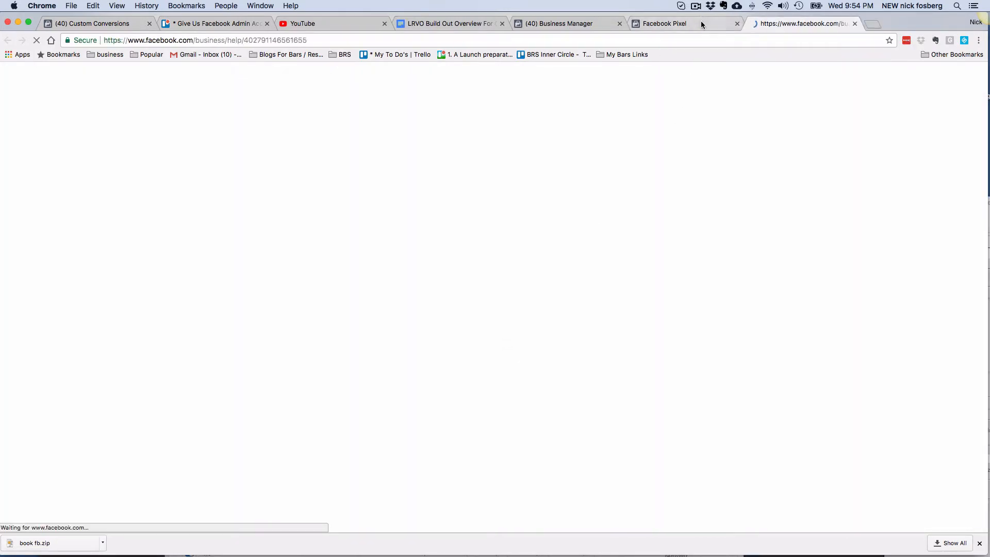
pyautogui.click(700, 21)
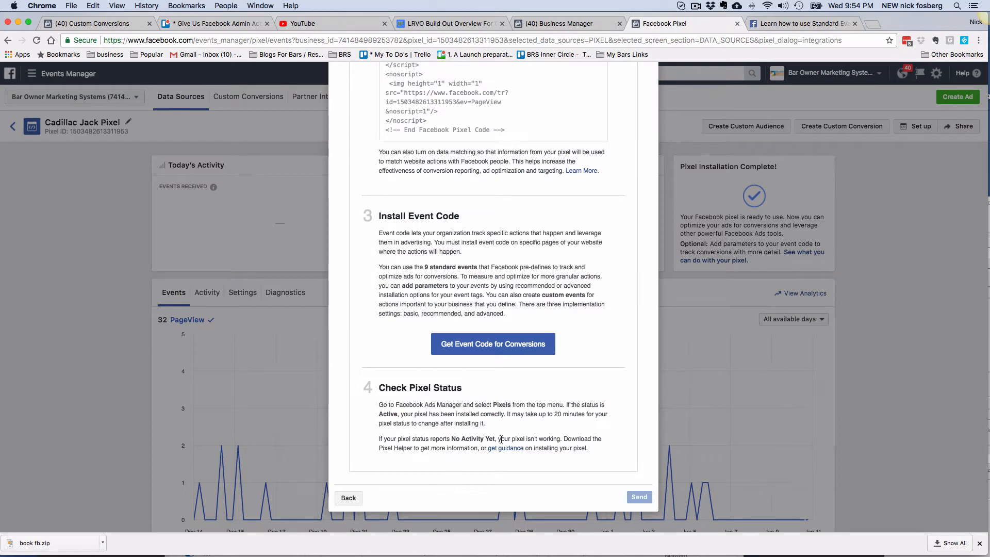
pyautogui.scroll(10, 494, 442)
pyautogui.scroll(4, 494, 441)
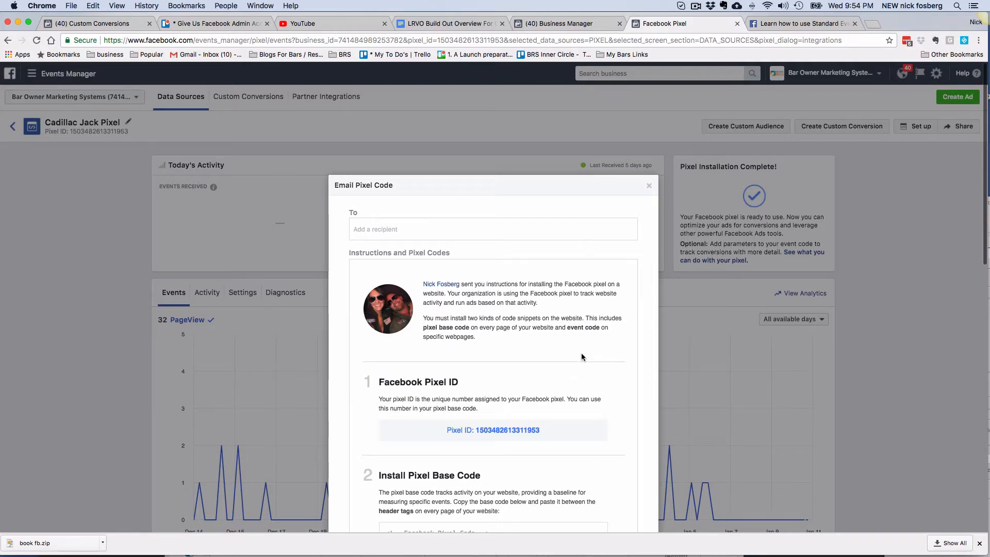
pyautogui.scroll(-10, 598, 412)
pyautogui.scroll(10, 613, 392)
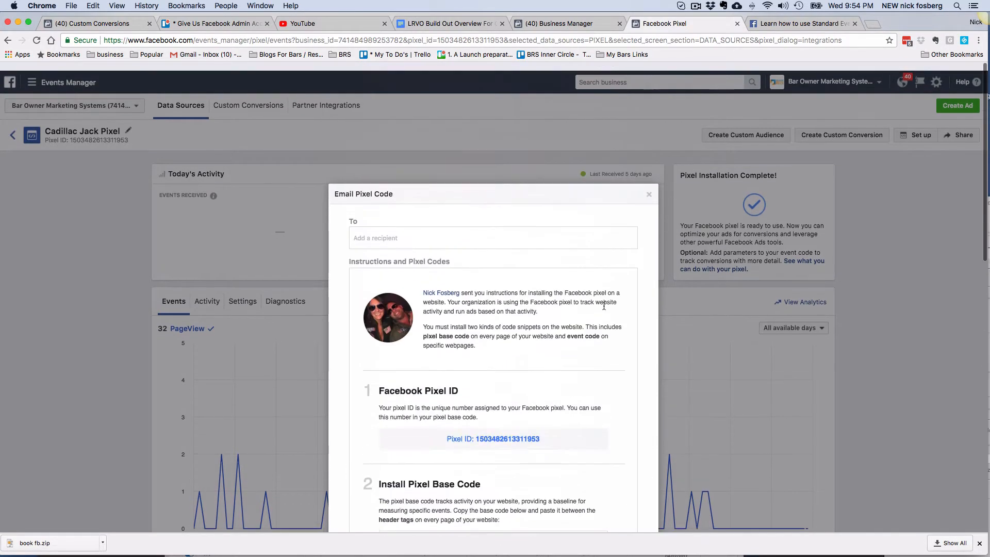
pyautogui.scroll(-1, 604, 306)
pyautogui.click(649, 186)
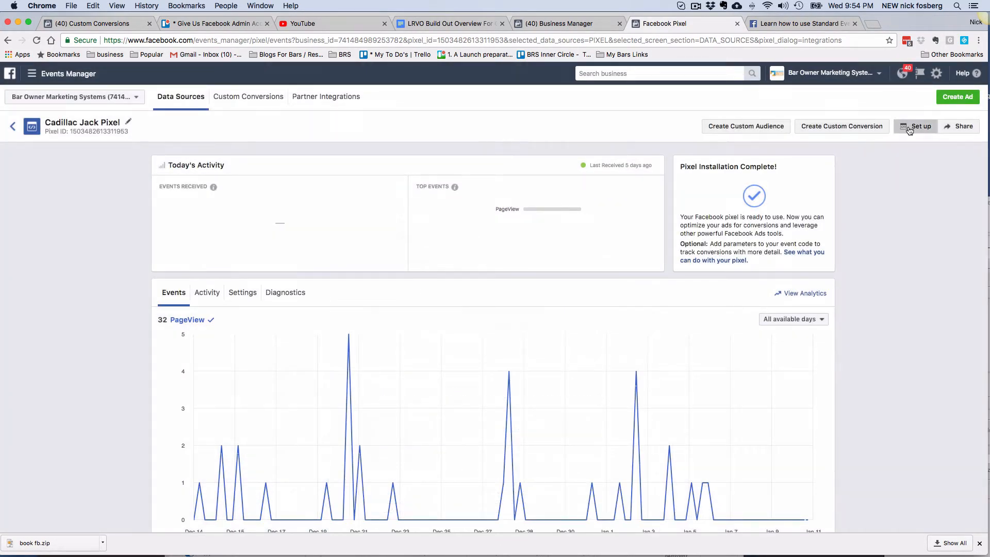
# - Choose manual installation and copy the Cadillac Jack Pixel base code
pyautogui.click(910, 130)
pyautogui.click(467, 309)
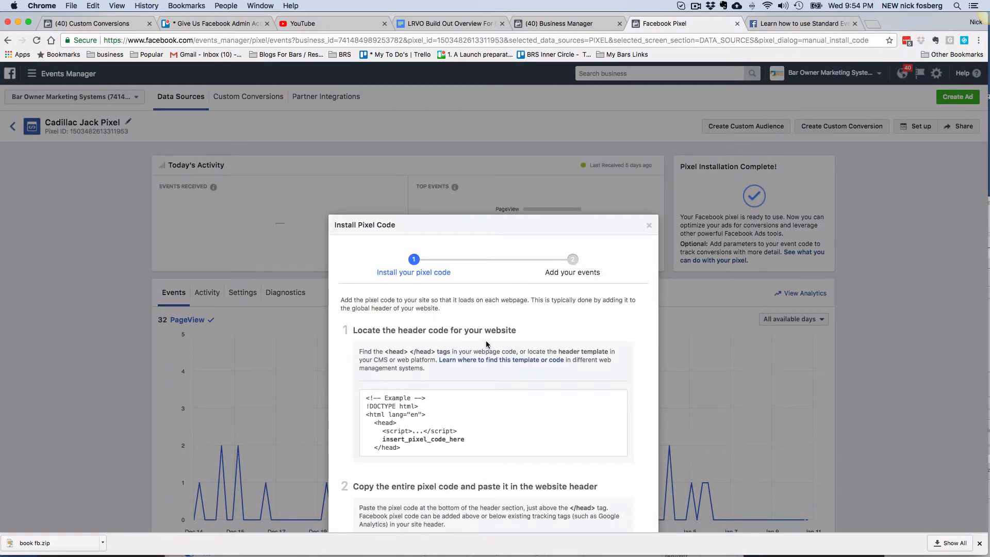
pyautogui.scroll(-5, 467, 344)
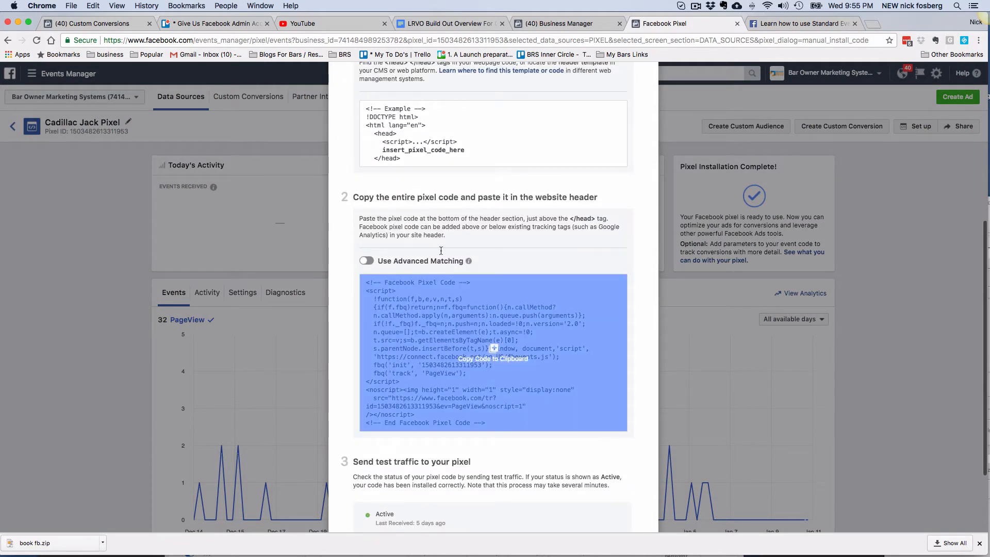
pyautogui.click(493, 350)
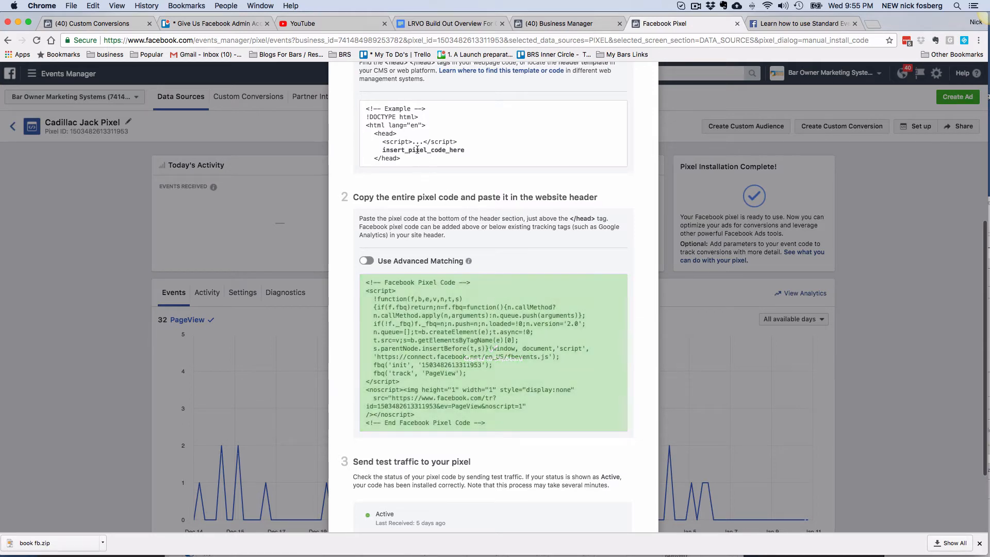
# - Review the step-2 instructions for pasting the code into the website header, then close the dialog
pyautogui.scroll(1, 489, 232)
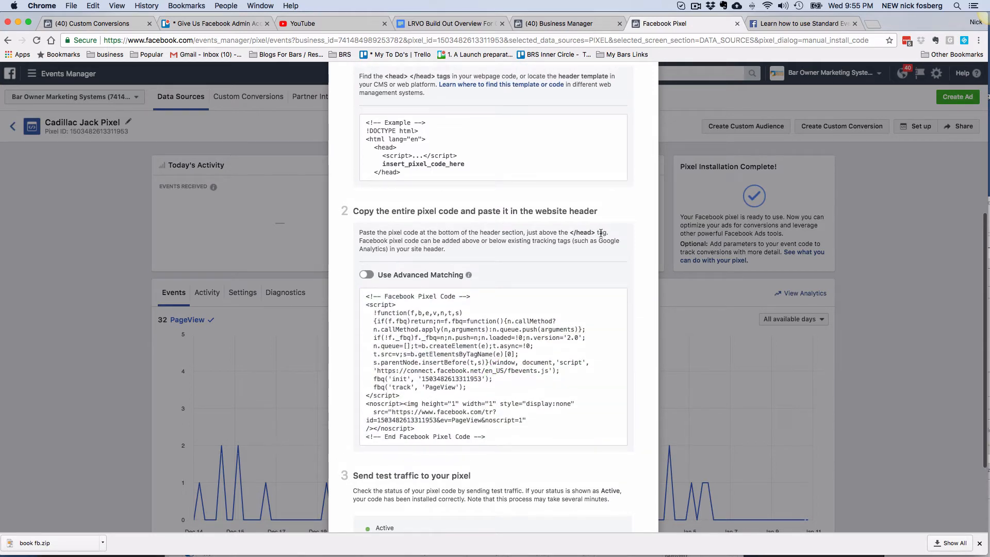
pyautogui.moveTo(603, 232); pyautogui.dragTo(345, 232)
pyautogui.click(461, 246)
pyautogui.moveTo(460, 248); pyautogui.dragTo(359, 235)
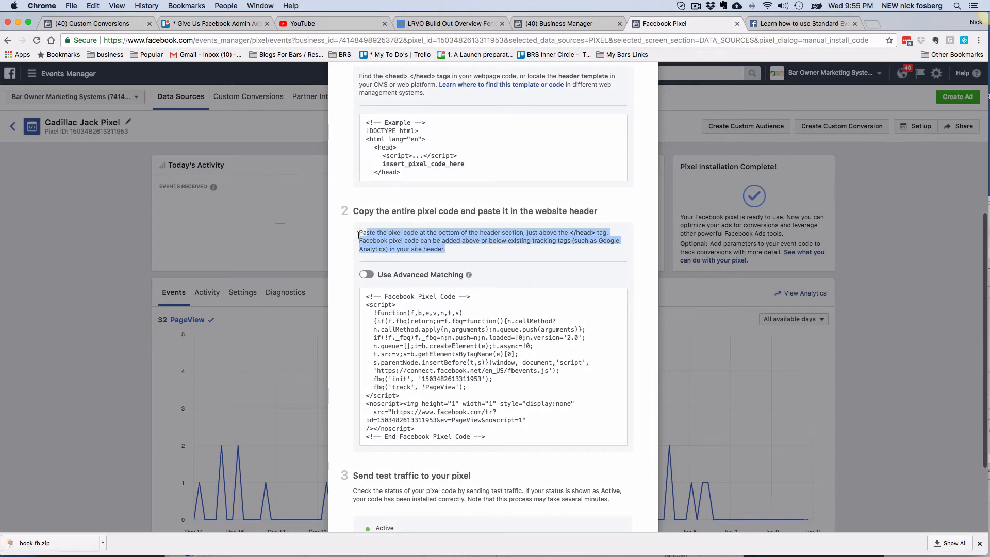
pyautogui.moveTo(467, 326)
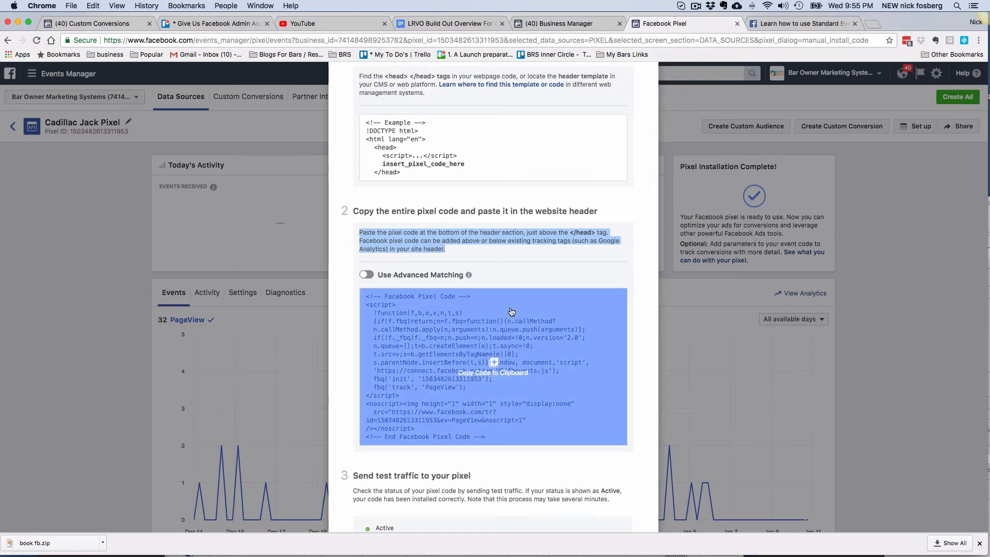
pyautogui.scroll(5, 567, 310)
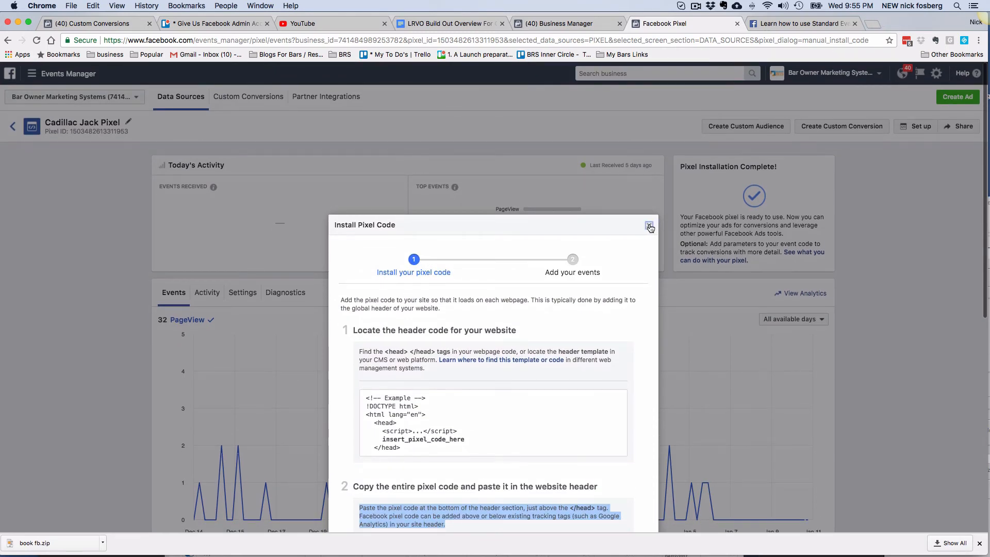
pyautogui.click(649, 227)
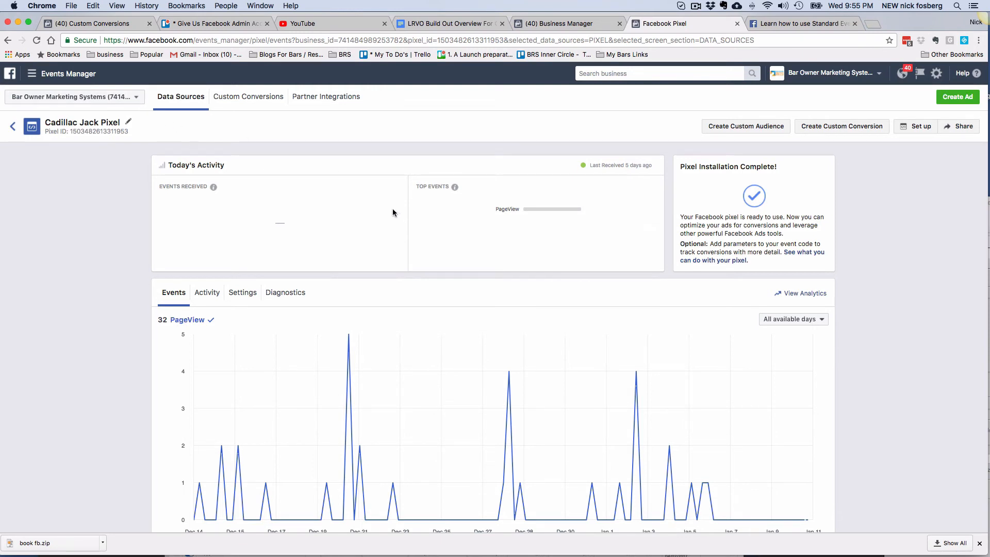